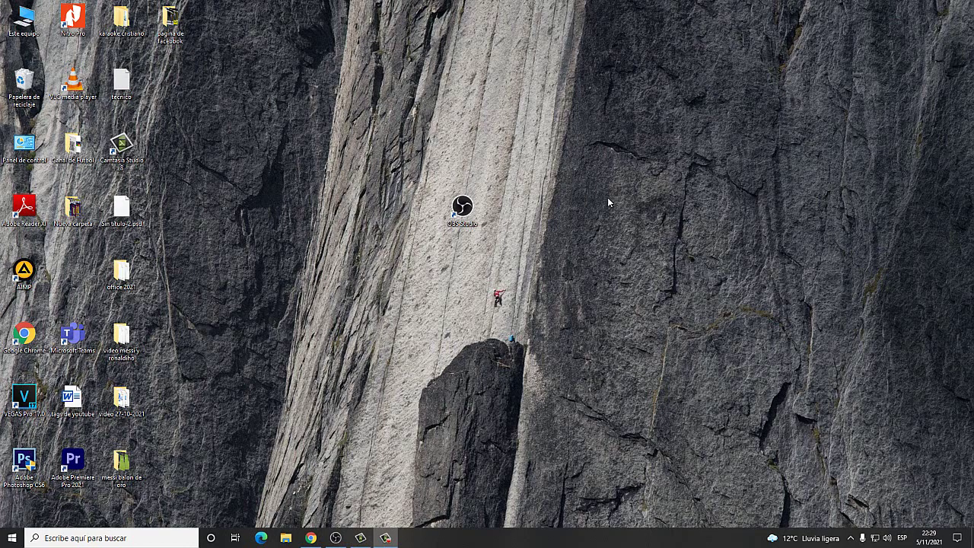
# - Switch to Chrome and open the official OBS Studio download page from the search results to examine the installer downloads
pyautogui.moveTo(400, 156); pyautogui.dragTo(599, 260)
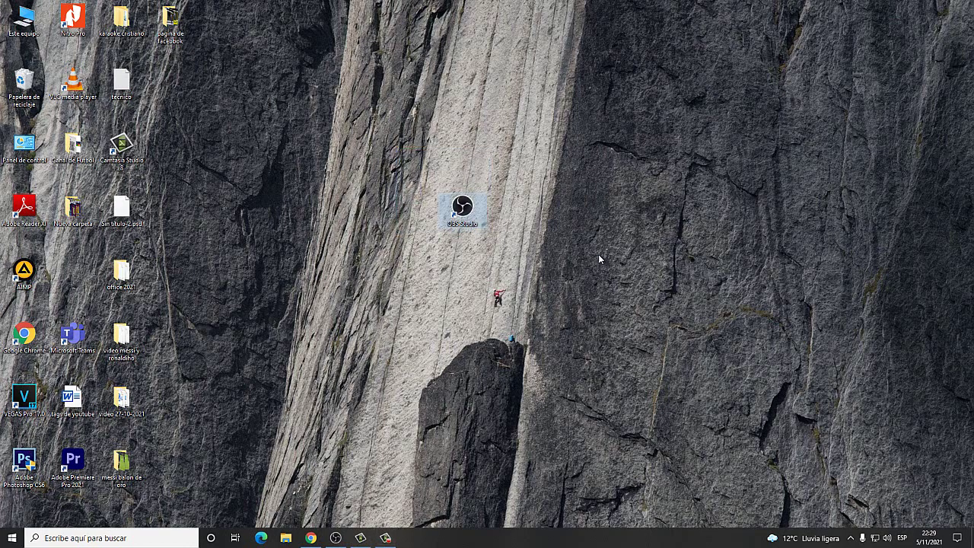
pyautogui.click(311, 538)
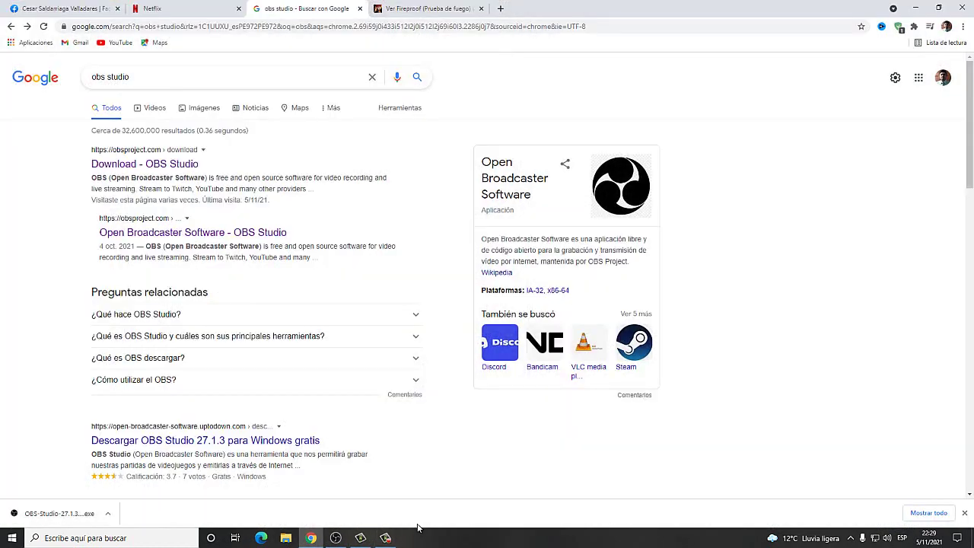
pyautogui.click(164, 164)
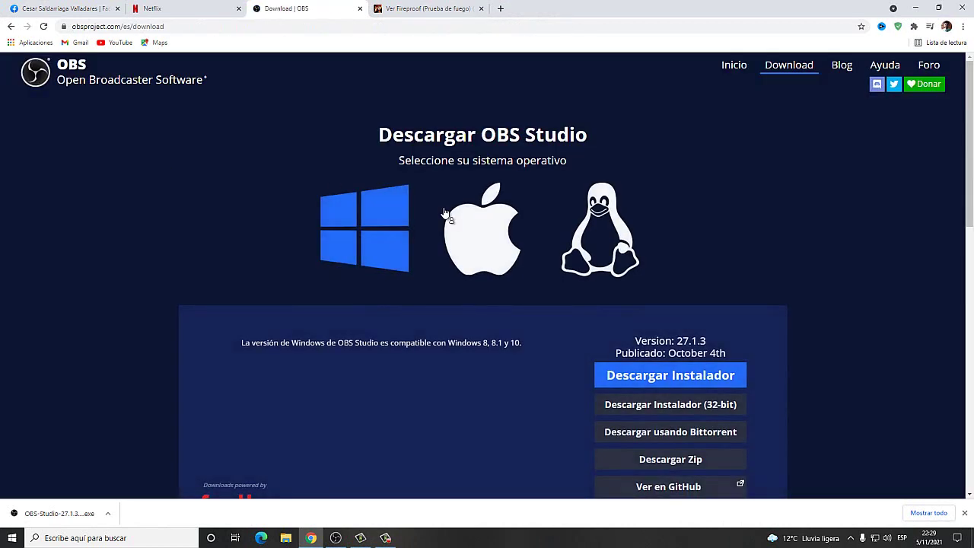
pyautogui.scroll(-3, 548, 246)
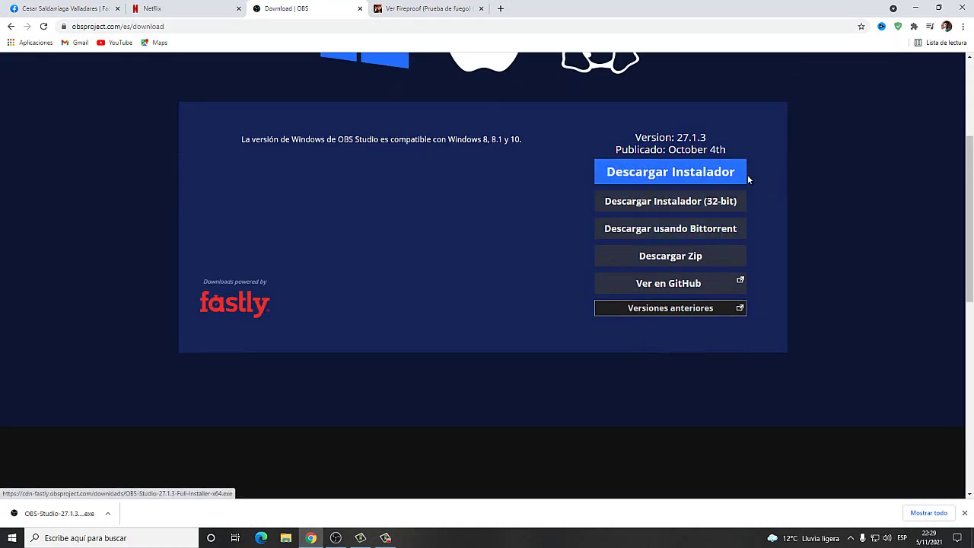
# - Try to install OBS Studio 27.1.3 from the downloaded installer file
pyautogui.click(66, 517)
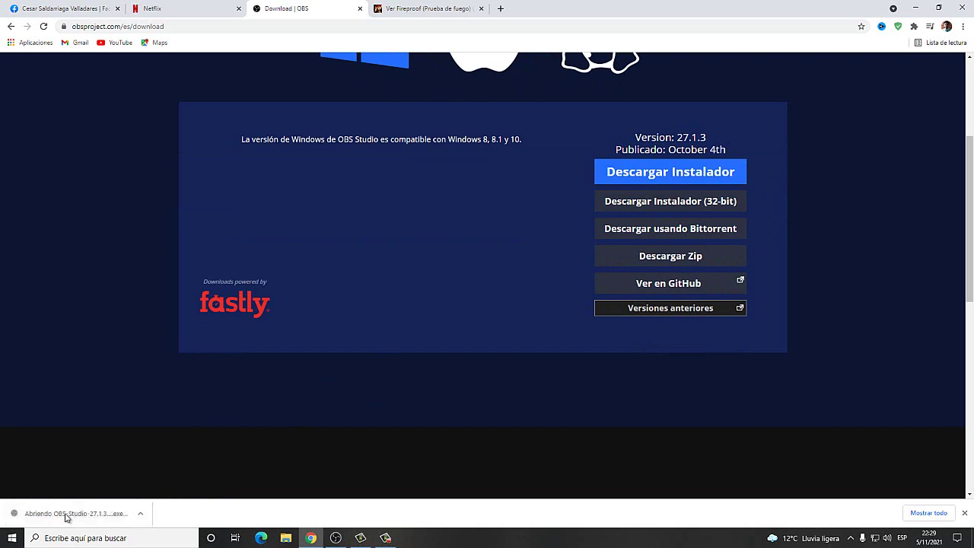
pyautogui.click(918, 10)
pyautogui.rightClick(620, 230)
pyautogui.click(723, 260)
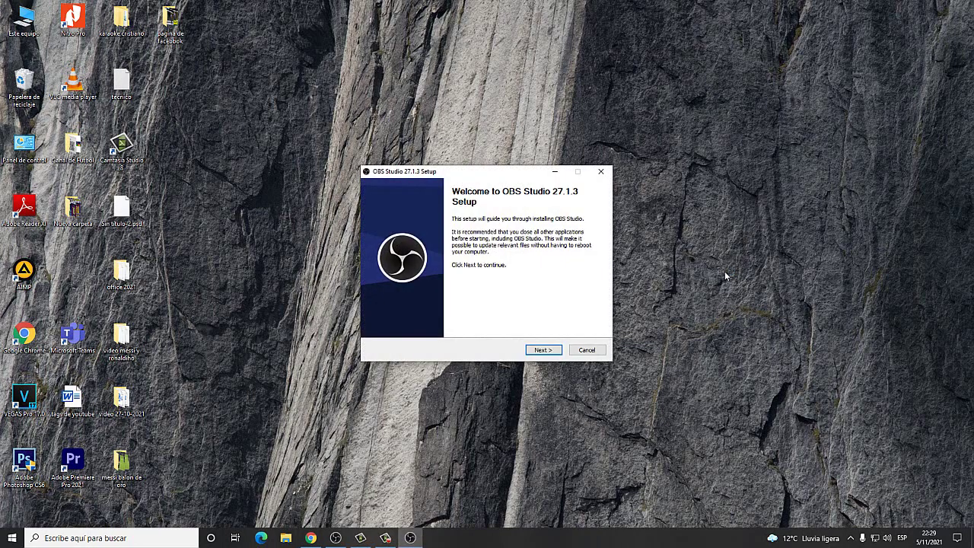
pyautogui.click(552, 350)
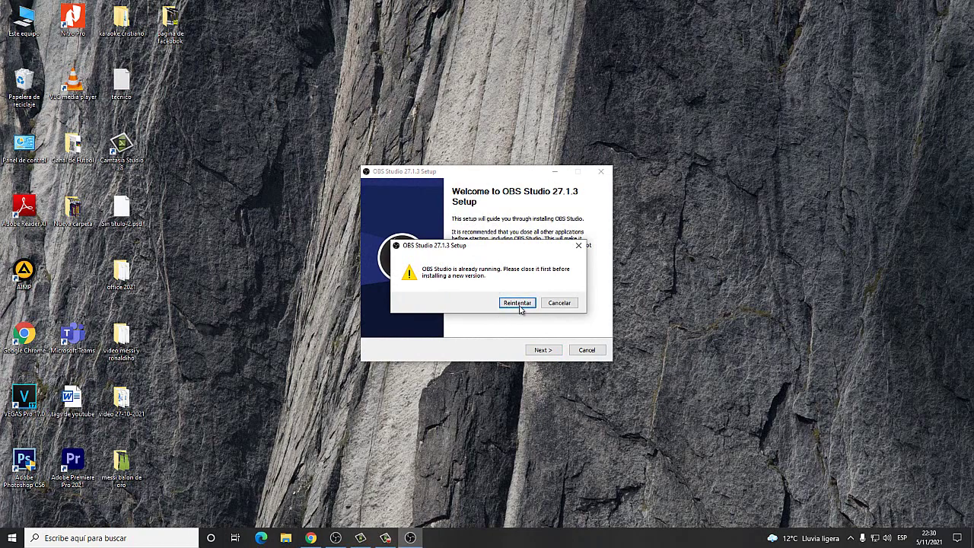
pyautogui.click(578, 245)
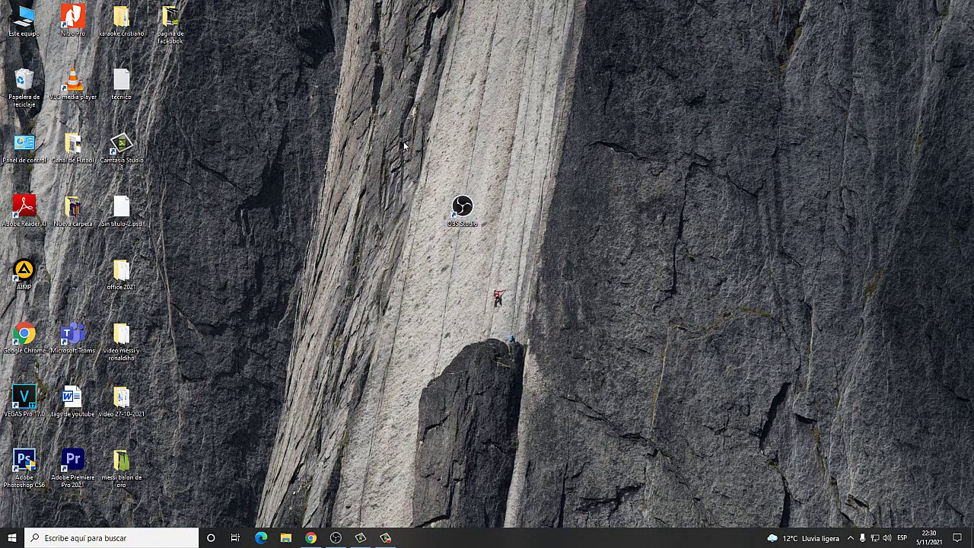
# - Launch OBS Studio from its desktop shortcut
pyautogui.click(588, 311)
pyautogui.moveTo(416, 155); pyautogui.dragTo(577, 275)
pyautogui.doubleClick(477, 218)
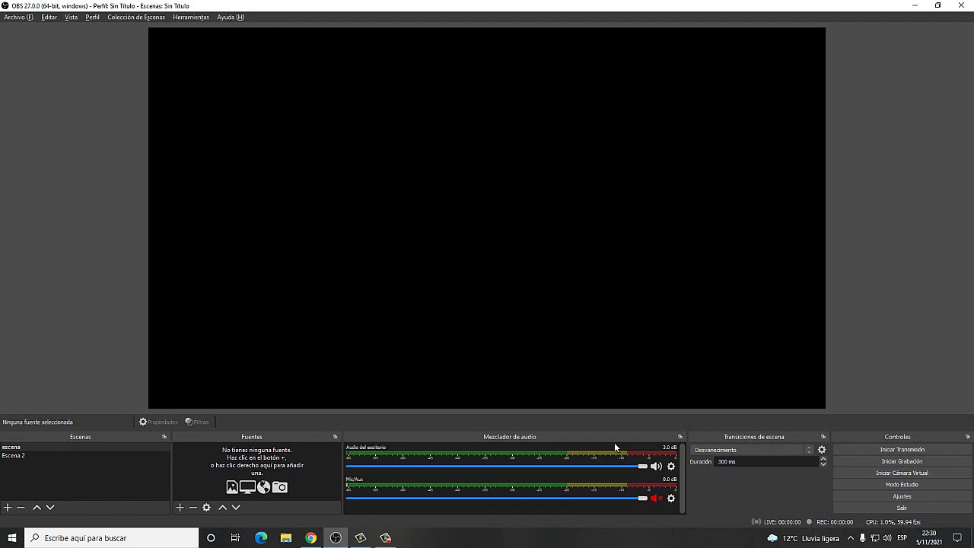
# - Rename the first scene, "escena", as "prueba 1"
pyautogui.rightClick(19, 449)
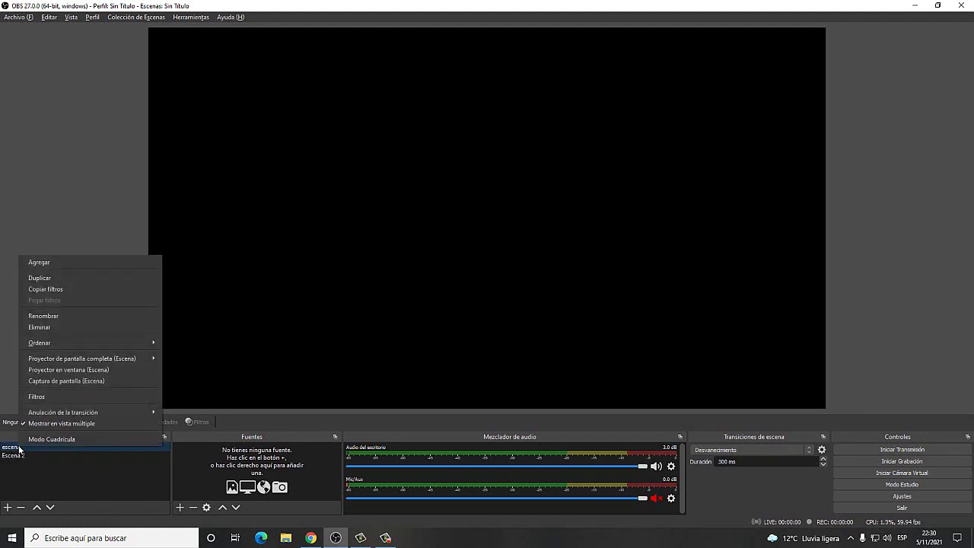
pyautogui.click(58, 316)
pyautogui.write('pru')
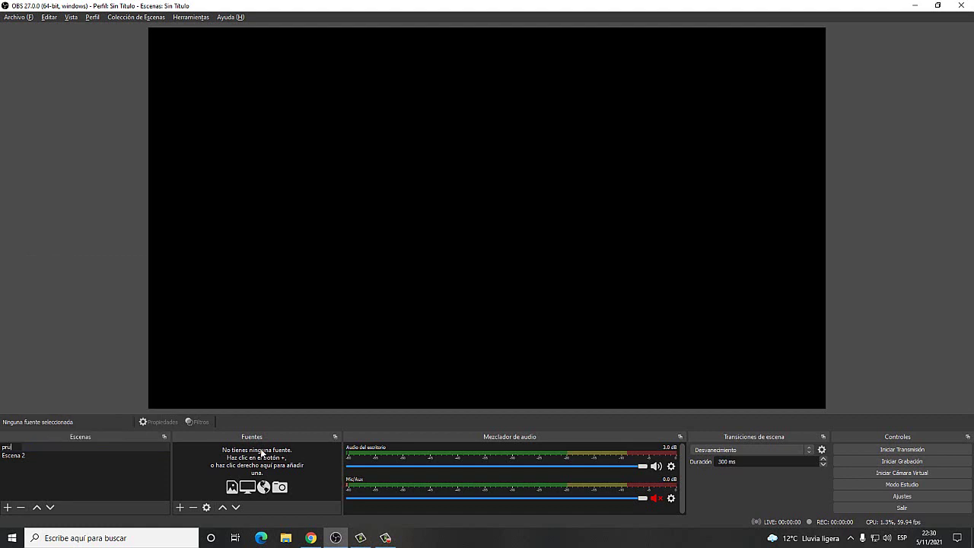
pyautogui.write('eba 1')
pyautogui.press('Return')
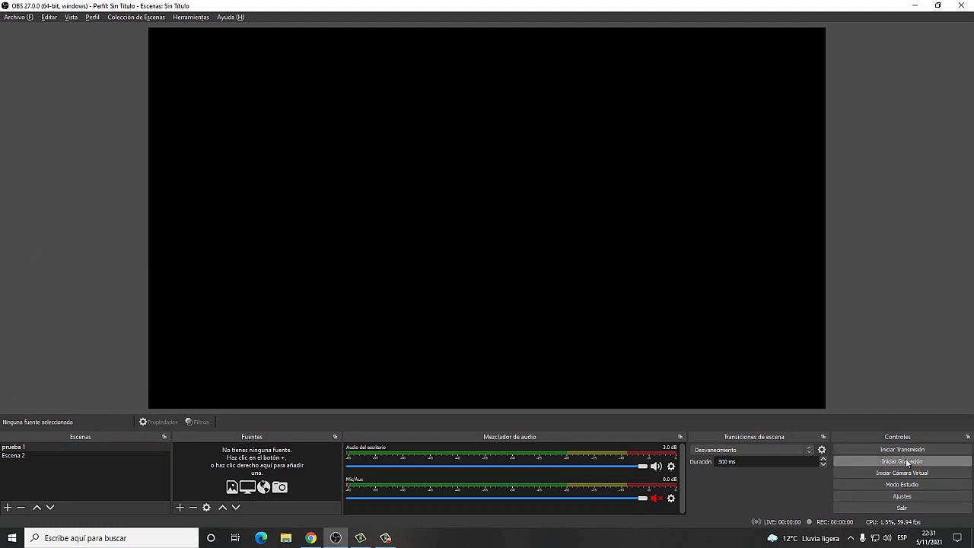
# - Turn studio mode on to view the preview and program screens, and turn it off again
pyautogui.click(912, 486)
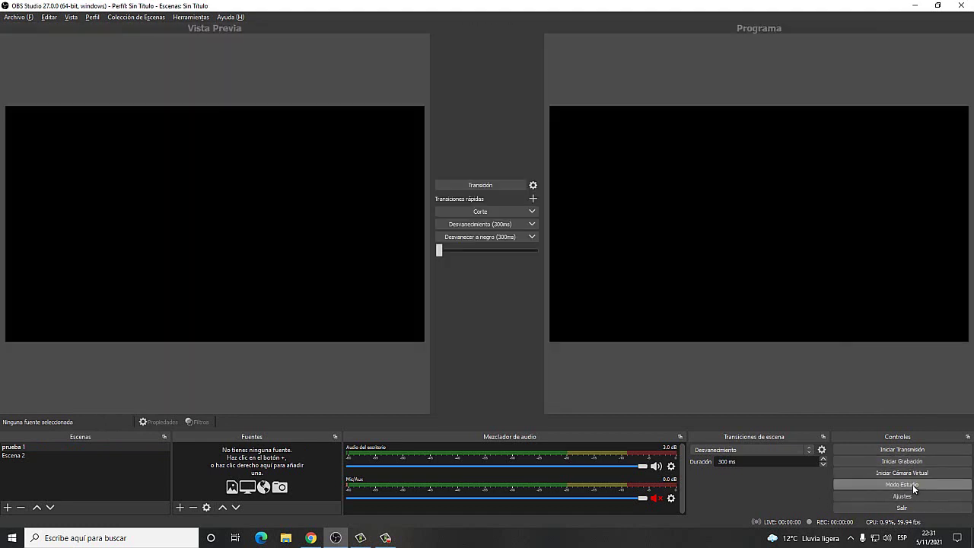
pyautogui.click(913, 484)
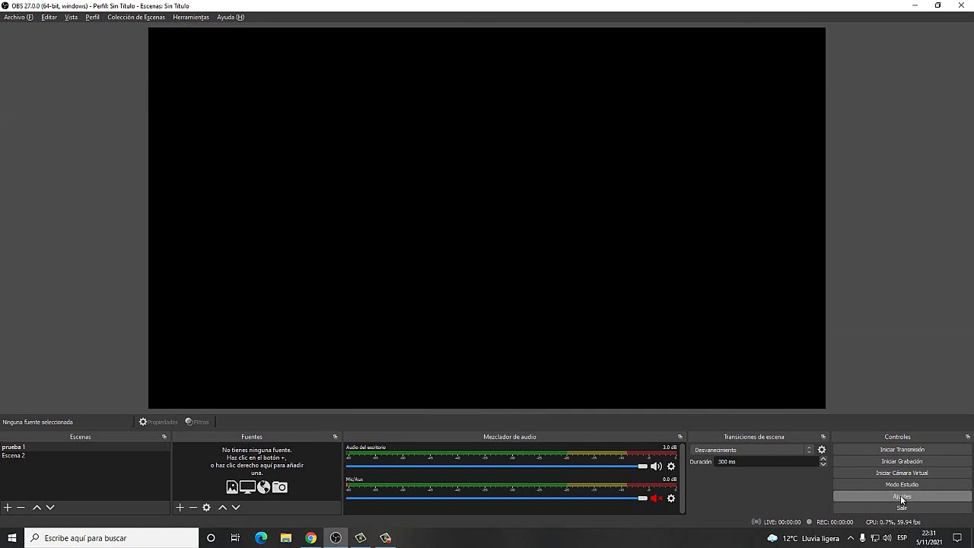
# - Switch to Facebook in Chrome and create a live video with the Transmitir option, accepting the welcome choice and dismissing the tour
pyautogui.click(312, 538)
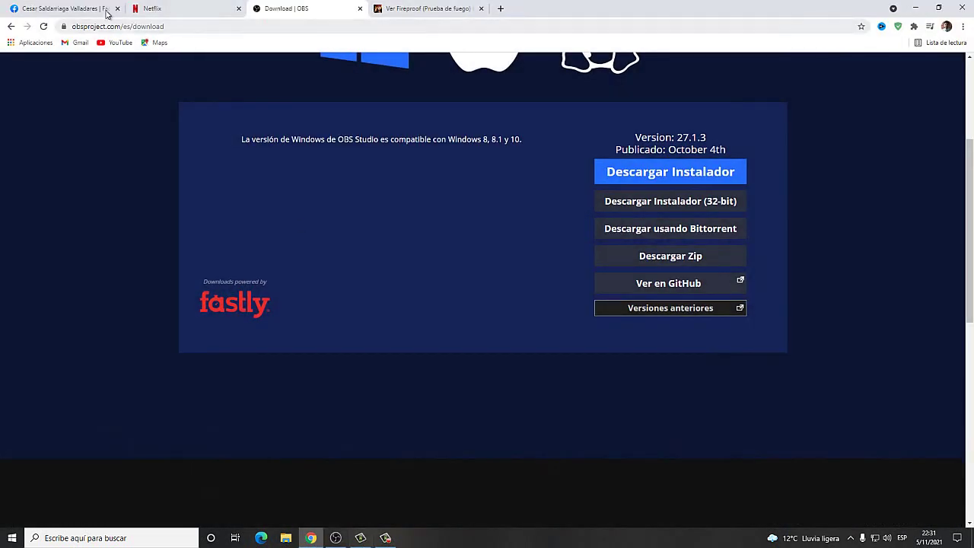
pyautogui.click(64, 9)
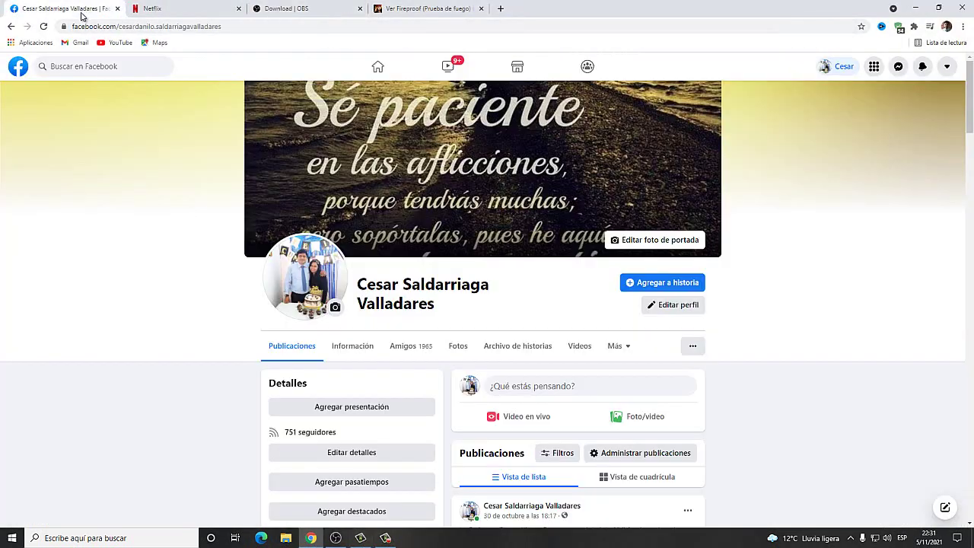
pyautogui.click(524, 418)
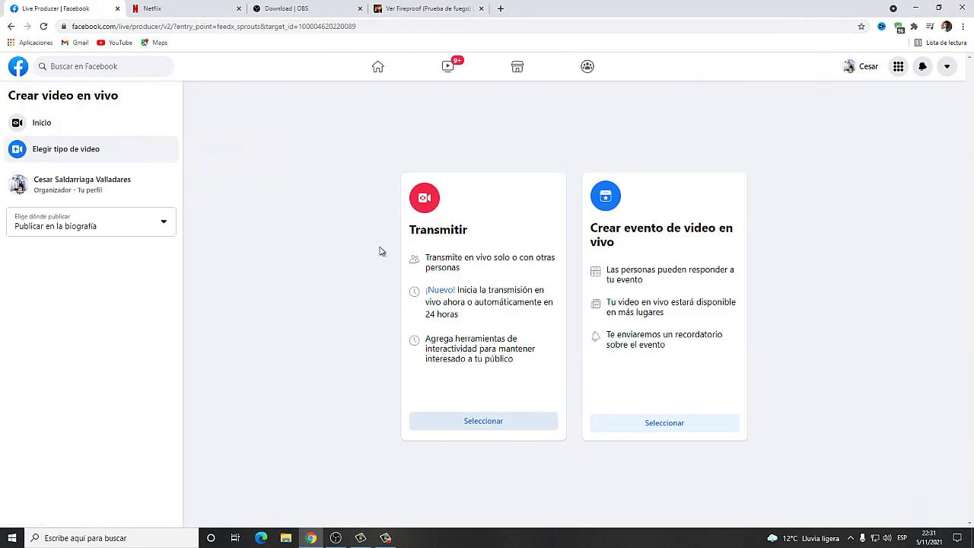
pyautogui.click(486, 423)
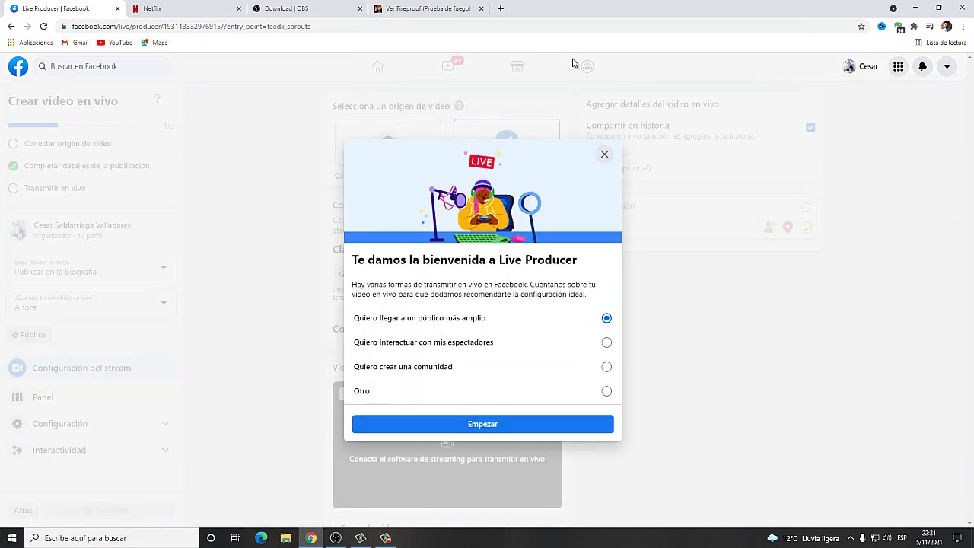
pyautogui.click(487, 428)
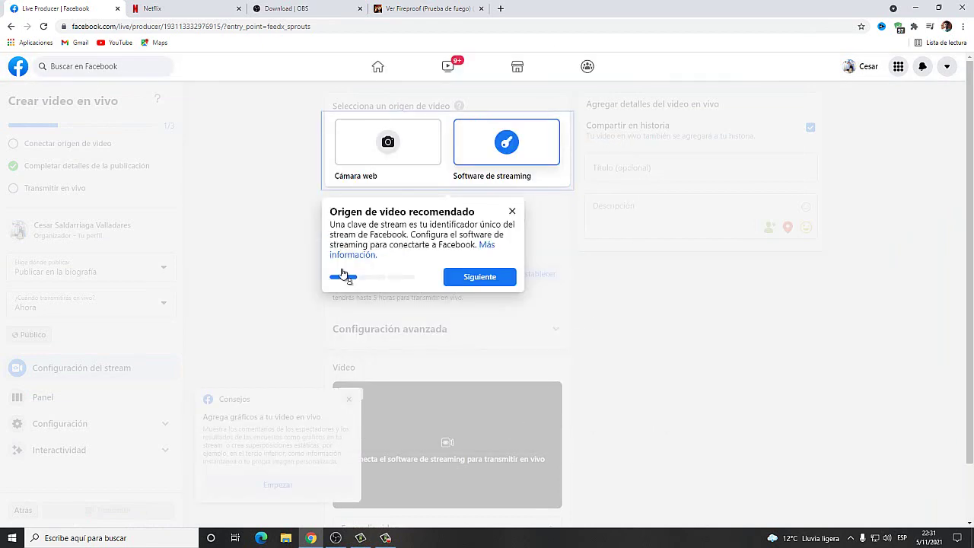
pyautogui.click(512, 211)
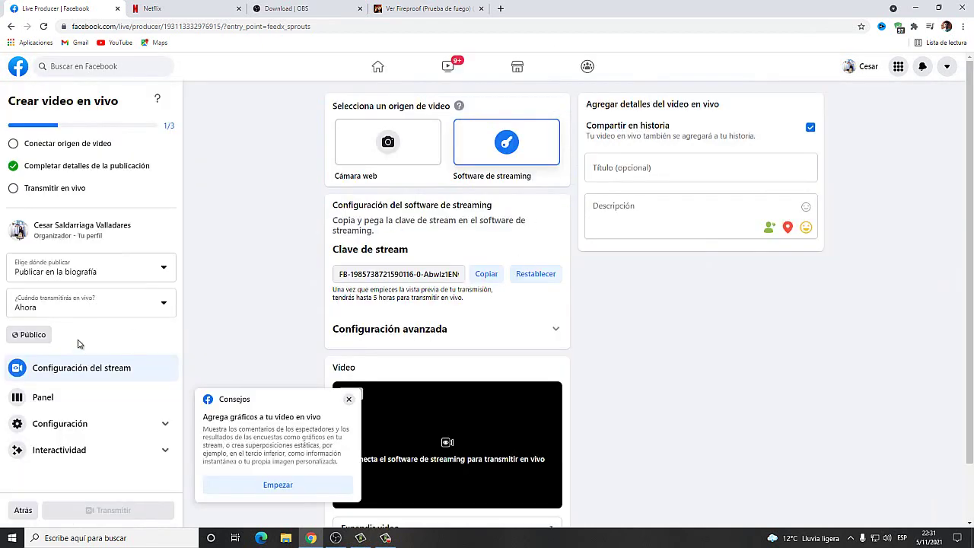
# - Set the live video's privacy to "Solo yo" and dismiss the tips box
pyautogui.click(37, 343)
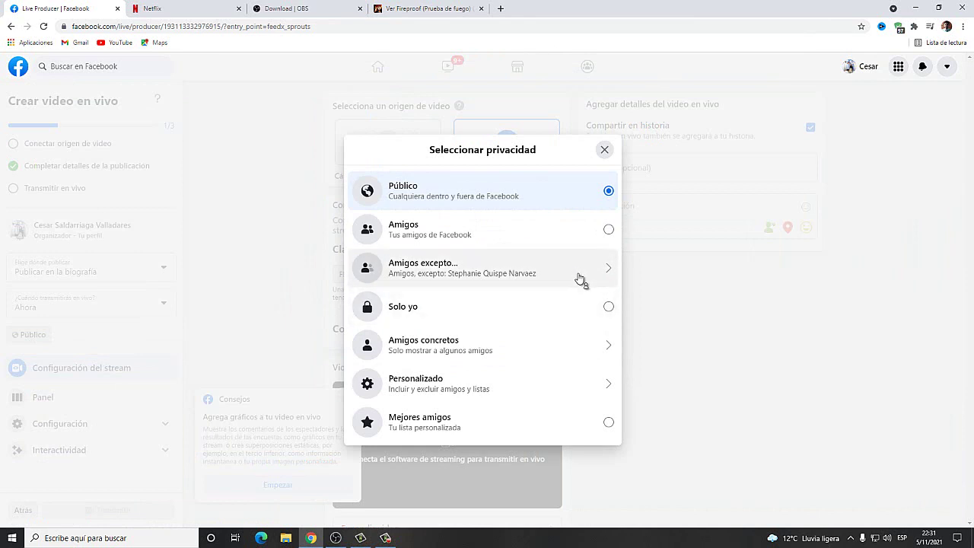
pyautogui.click(609, 308)
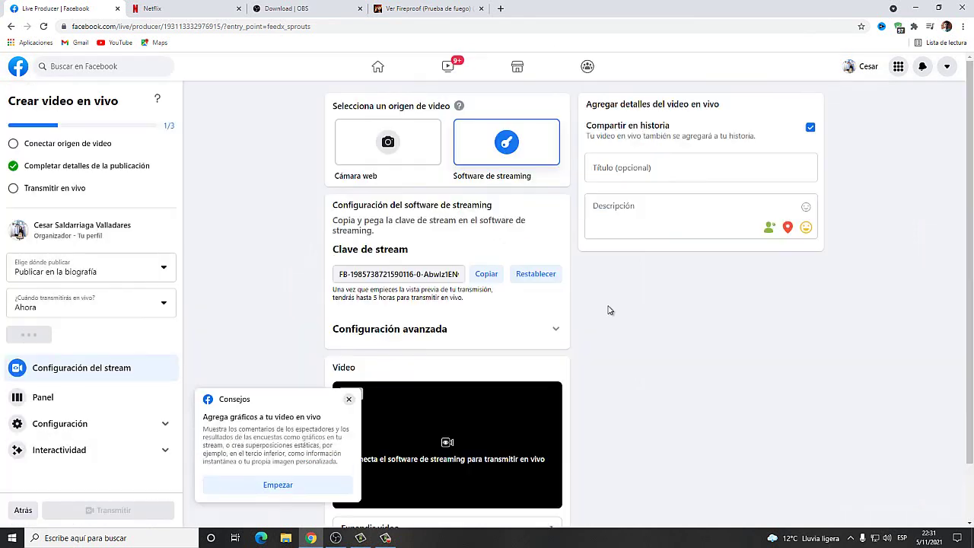
pyautogui.click(350, 399)
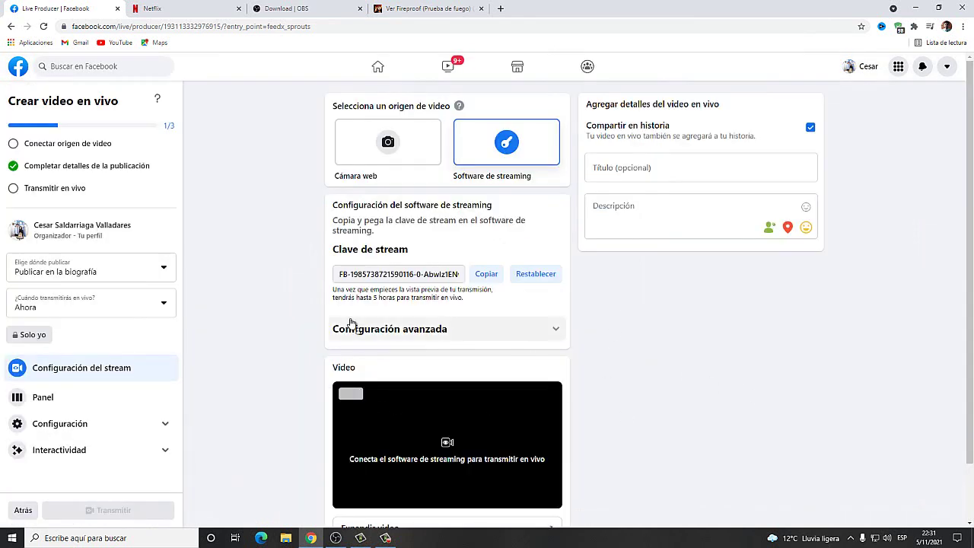
# - Title the live video "prueba 1"
pyautogui.click(691, 168)
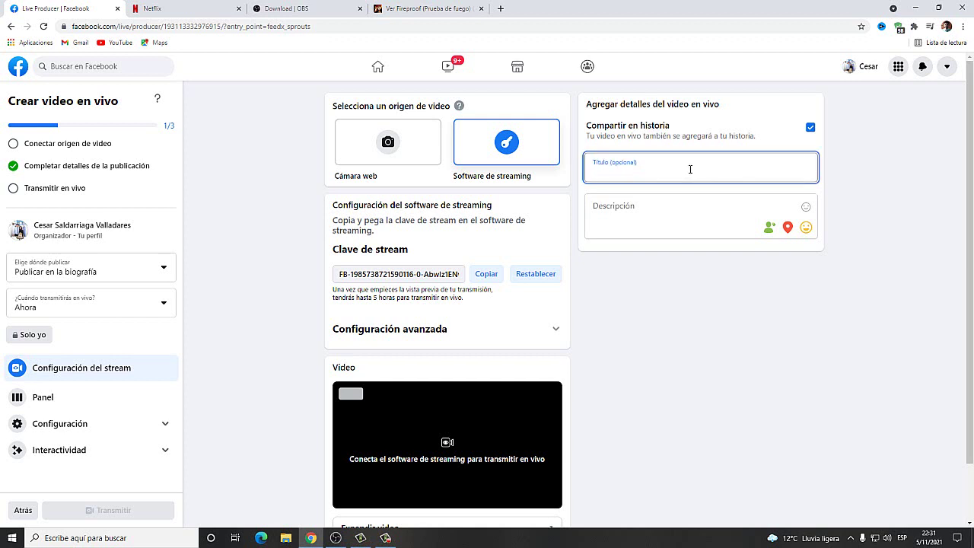
pyautogui.write('prueba 1')
pyautogui.click(691, 205)
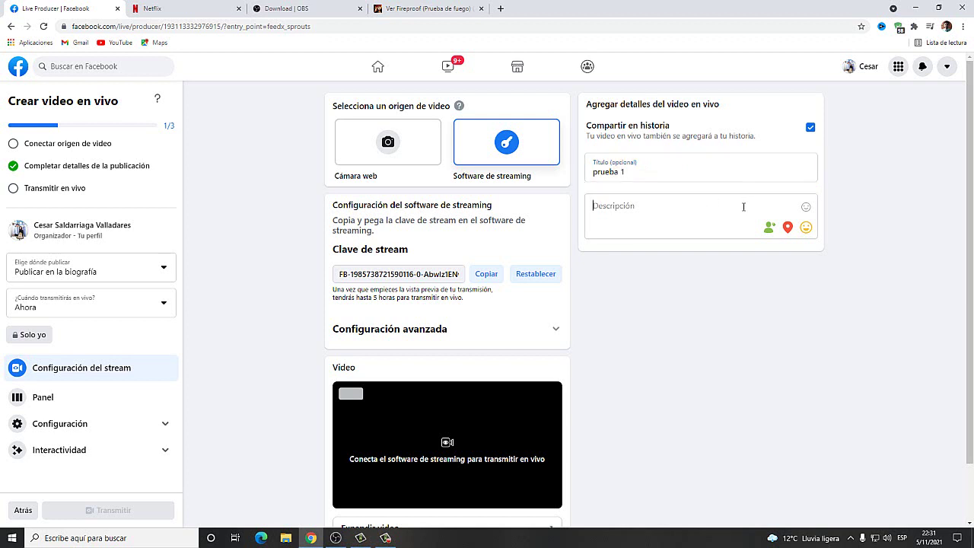
# - Copy the stream key from the streaming software configuration
pyautogui.scroll(-1, 624, 335)
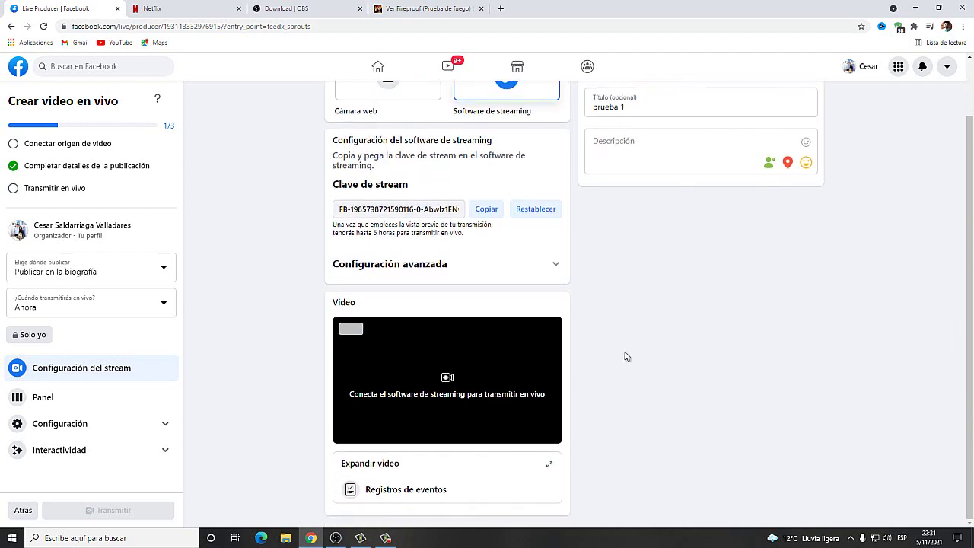
pyautogui.scroll(1, 579, 312)
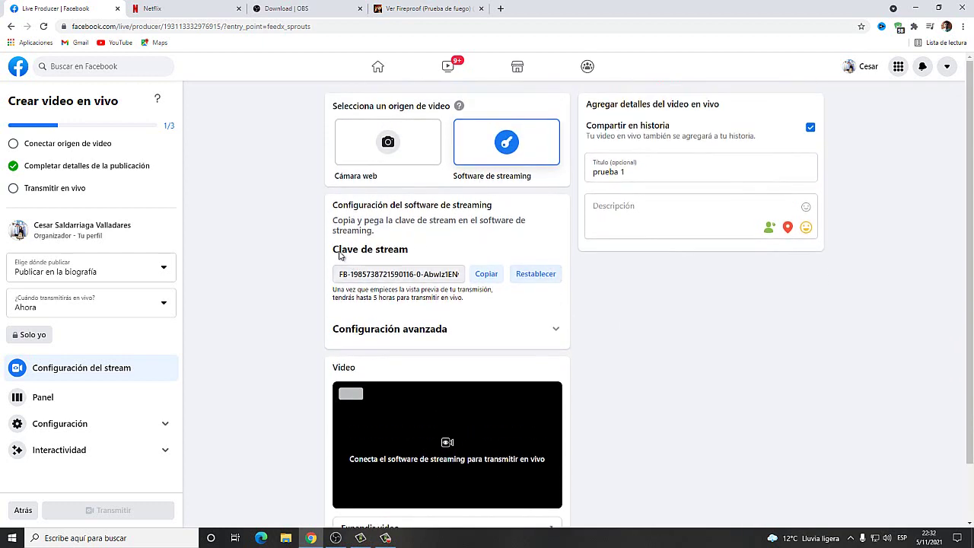
pyautogui.click(481, 276)
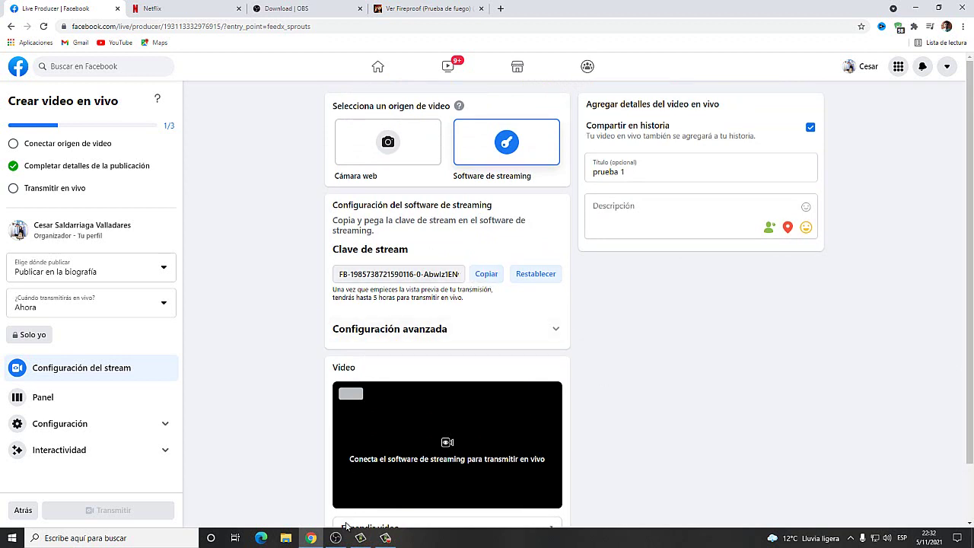
# - Switch to OBS Studio and choose Facebook Live as the service in the streaming settings
pyautogui.click(336, 538)
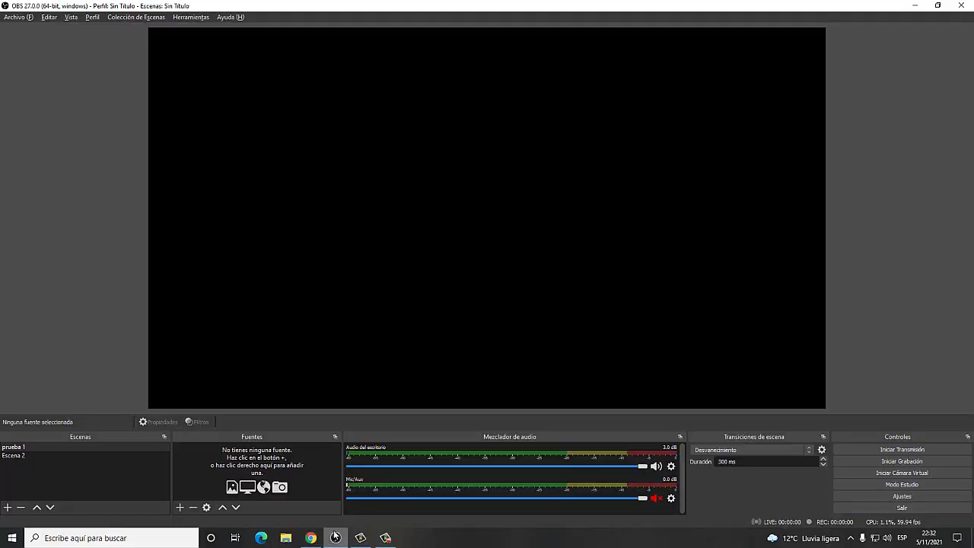
pyautogui.click(902, 496)
pyautogui.click(275, 134)
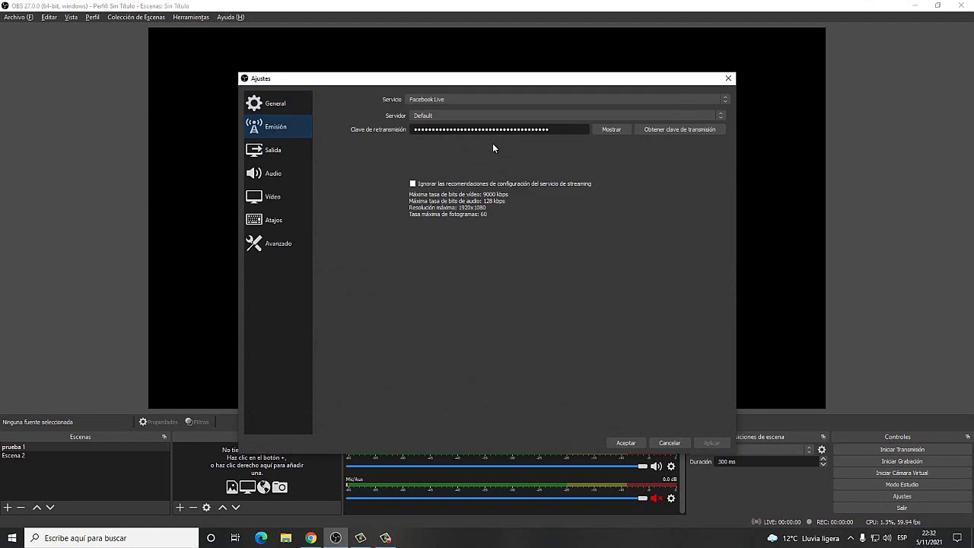
pyautogui.click(454, 99)
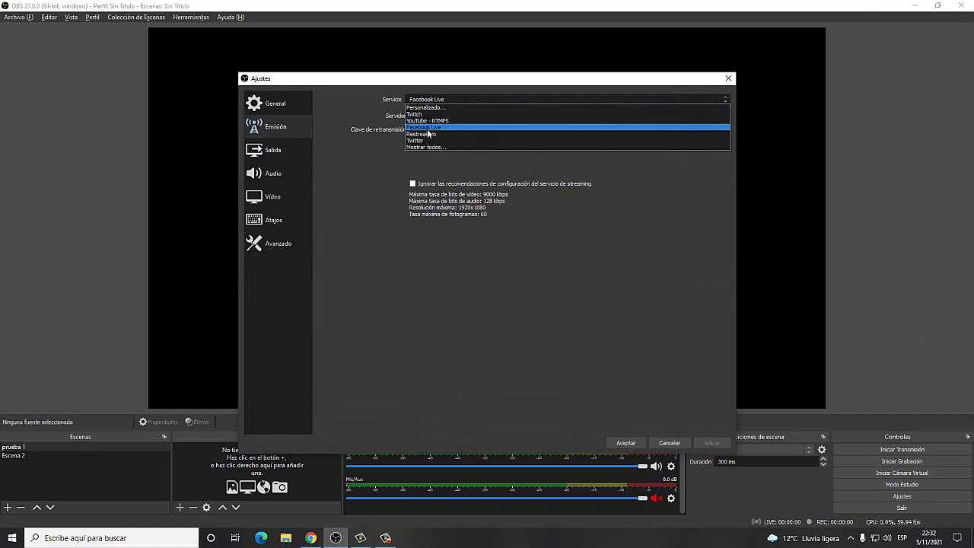
pyautogui.click(427, 127)
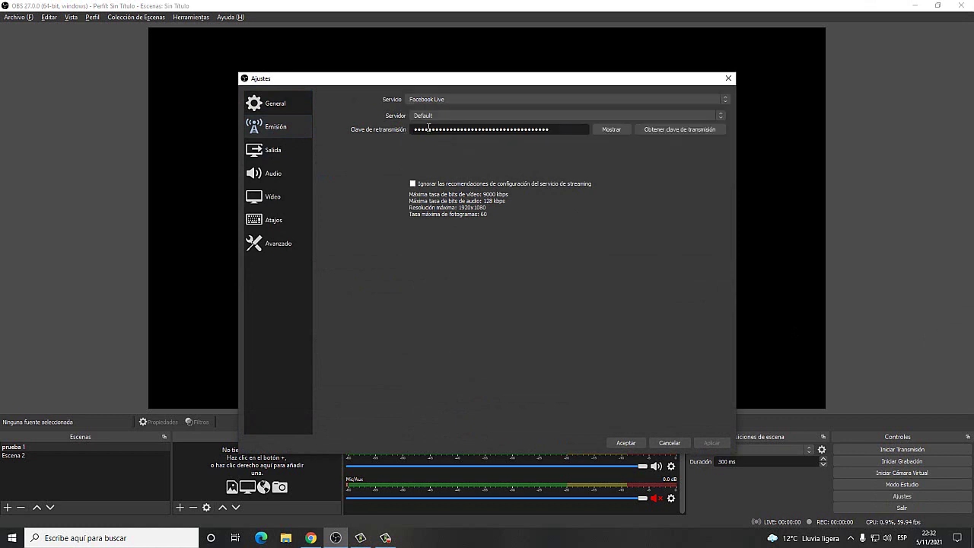
# - Replace the stored stream key with the copied one, then apply and accept the settings
pyautogui.moveTo(570, 130); pyautogui.dragTo(411, 130)
pyautogui.press('BackSpace')
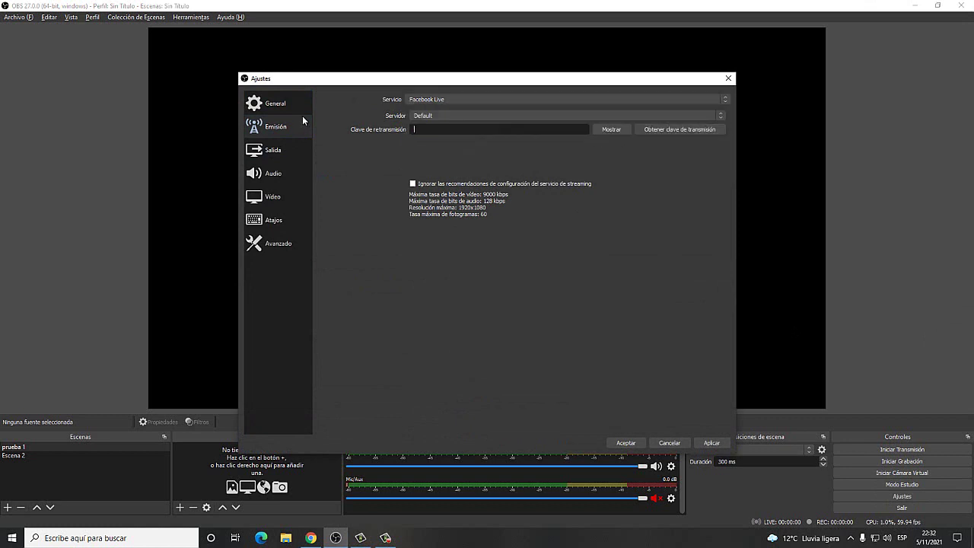
pyautogui.hotkey('ctrl', 'v')
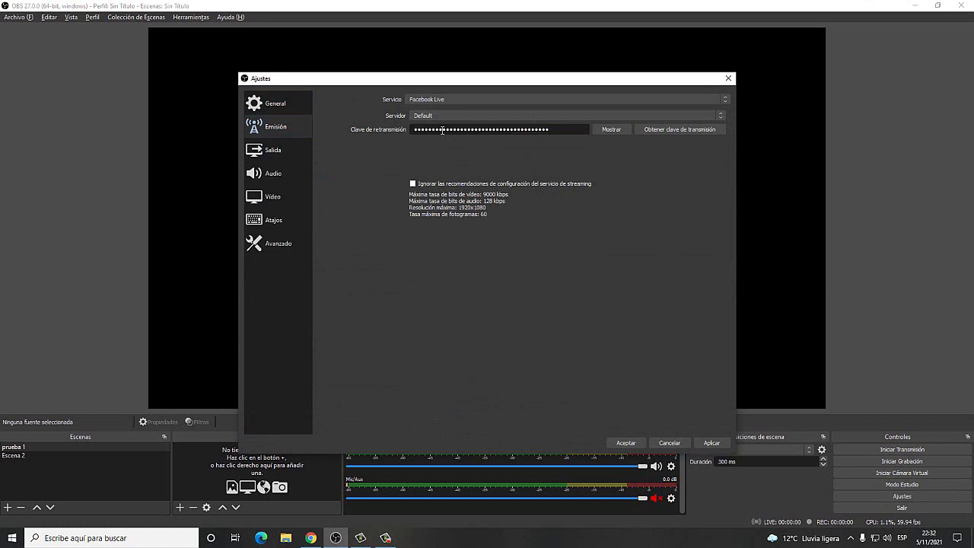
pyautogui.click(711, 443)
pyautogui.click(614, 443)
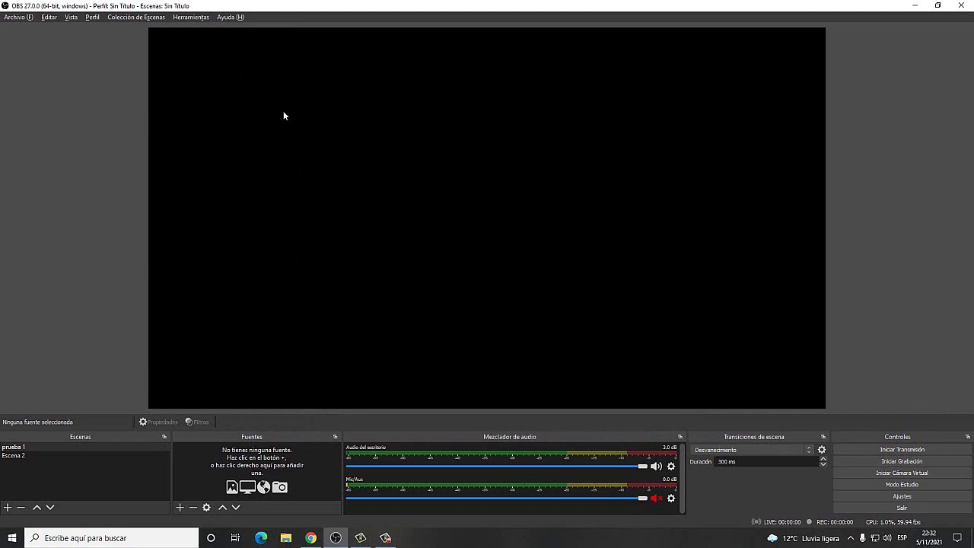
pyautogui.click(442, 546)
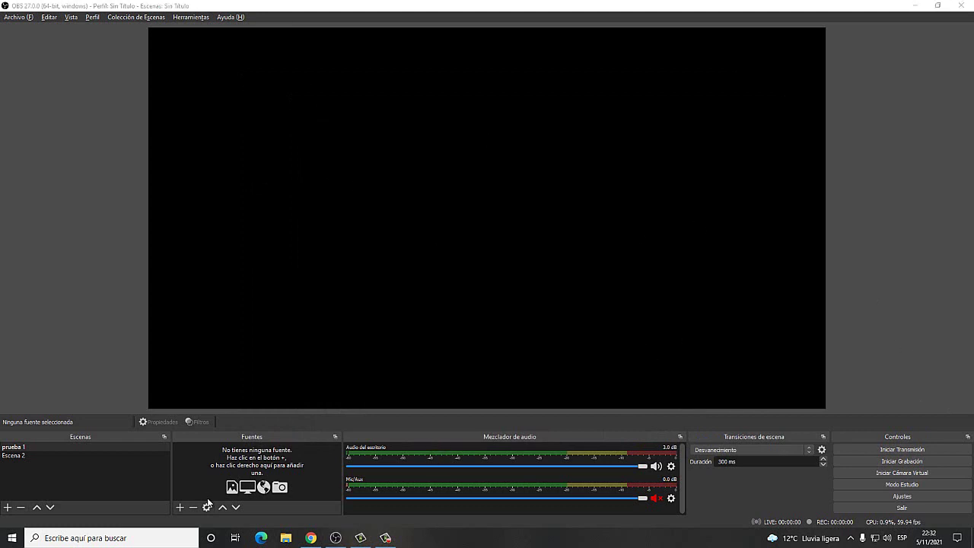
pyautogui.click(180, 507)
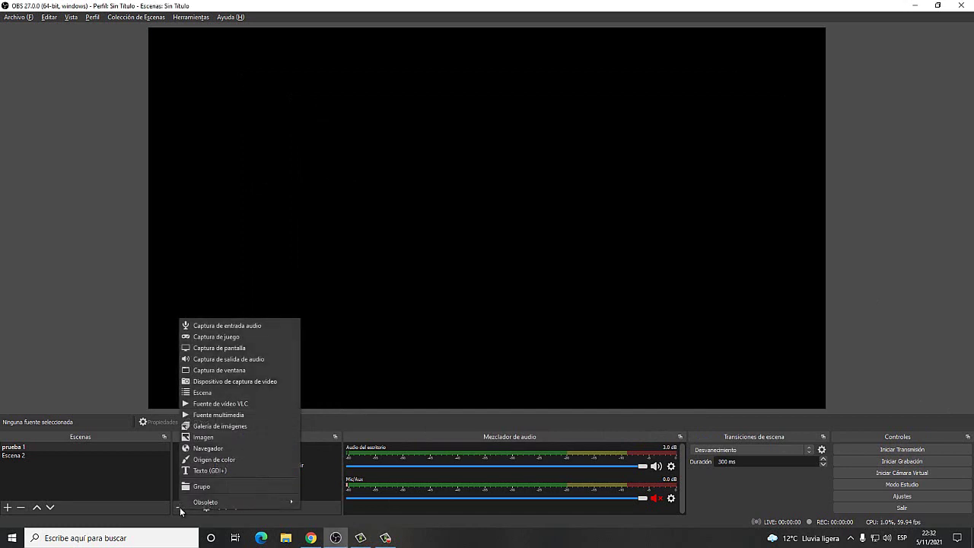
pyautogui.click(228, 415)
pyautogui.click(506, 340)
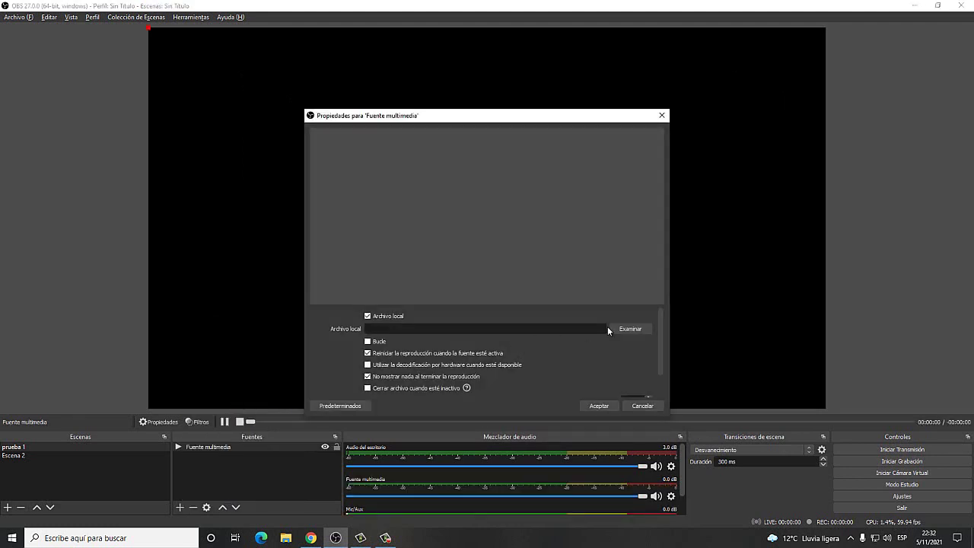
pyautogui.click(641, 406)
pyautogui.rightClick(216, 448)
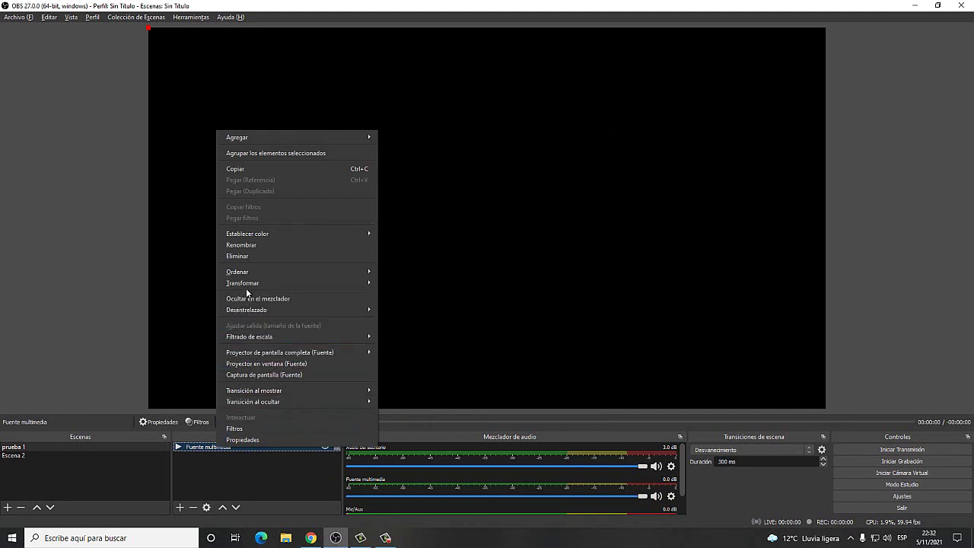
pyautogui.click(237, 257)
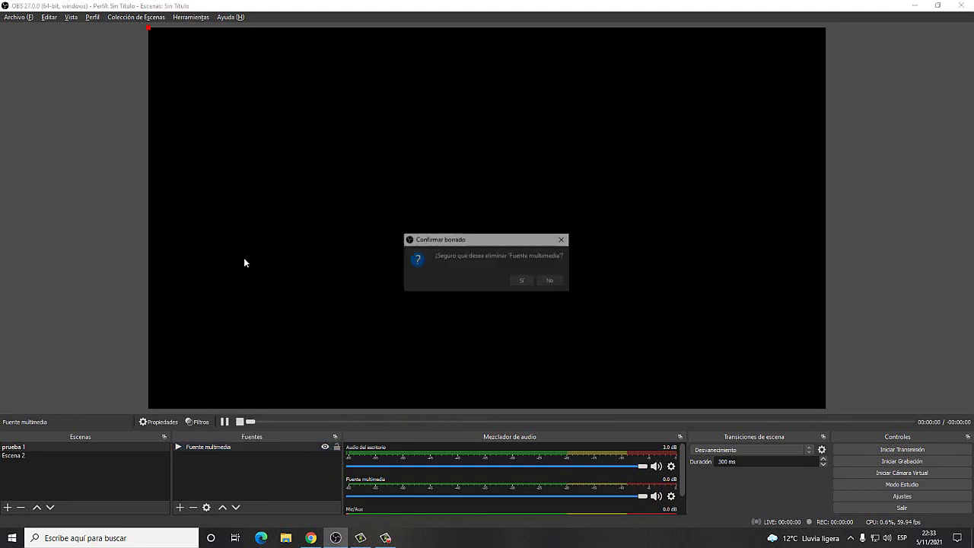
pyautogui.click(522, 281)
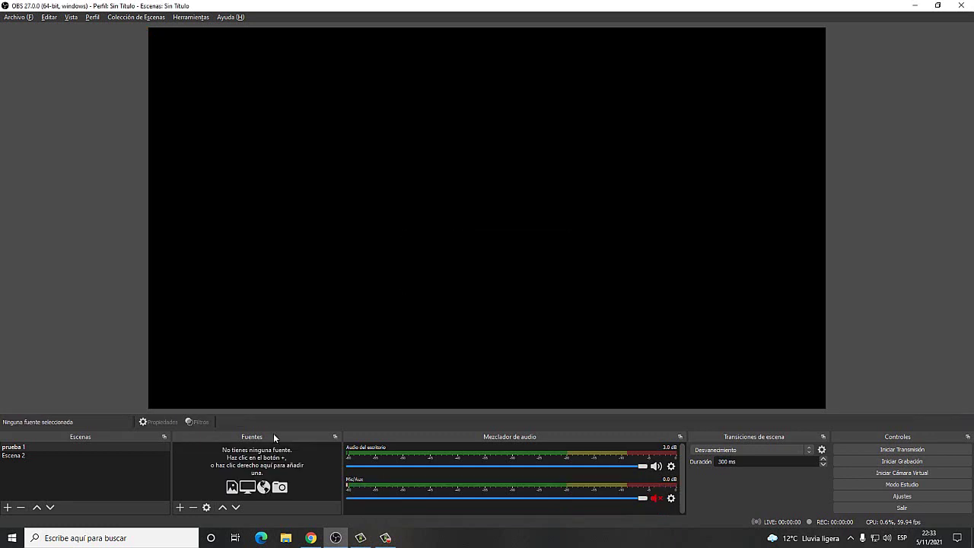
# - Add a window capture source named "pelicula" that captures the Chrome window, keeping its default capture properties
pyautogui.click(179, 506)
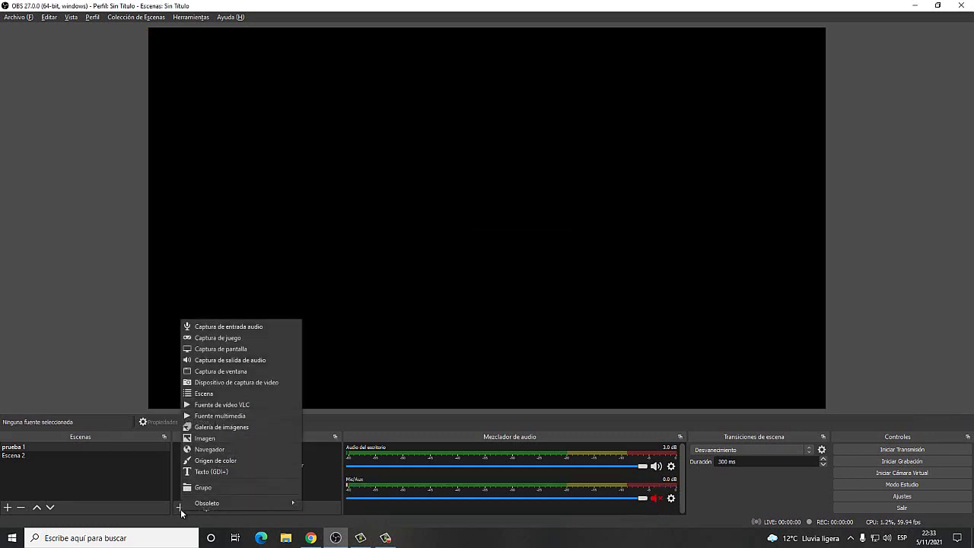
pyautogui.click(219, 371)
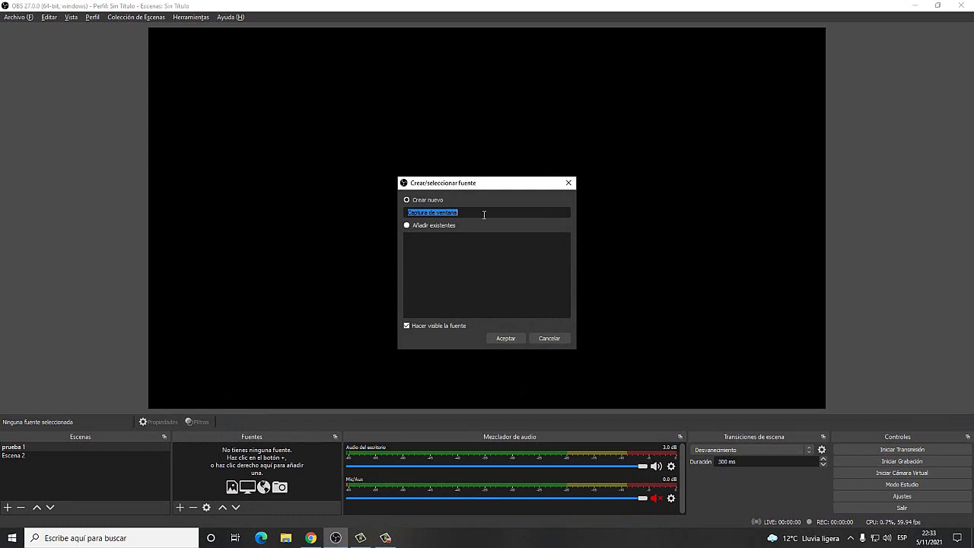
pyautogui.write('pelicula')
pyautogui.click(504, 341)
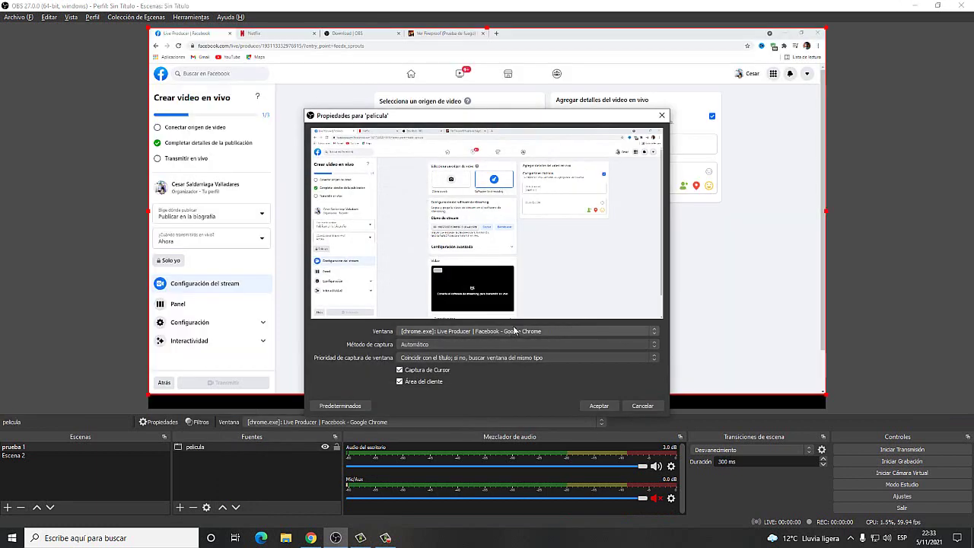
pyautogui.click(593, 407)
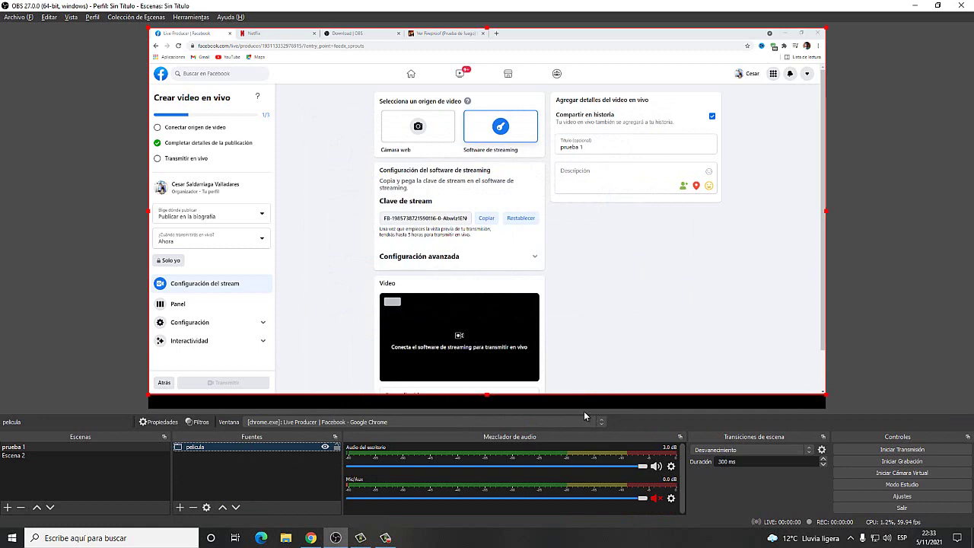
pyautogui.doubleClick(265, 447)
pyautogui.click(590, 405)
# - Switch to Chrome, bring up the Fireproof movie page, and check the captured page in the OBS Studio preview
pyautogui.click(310, 538)
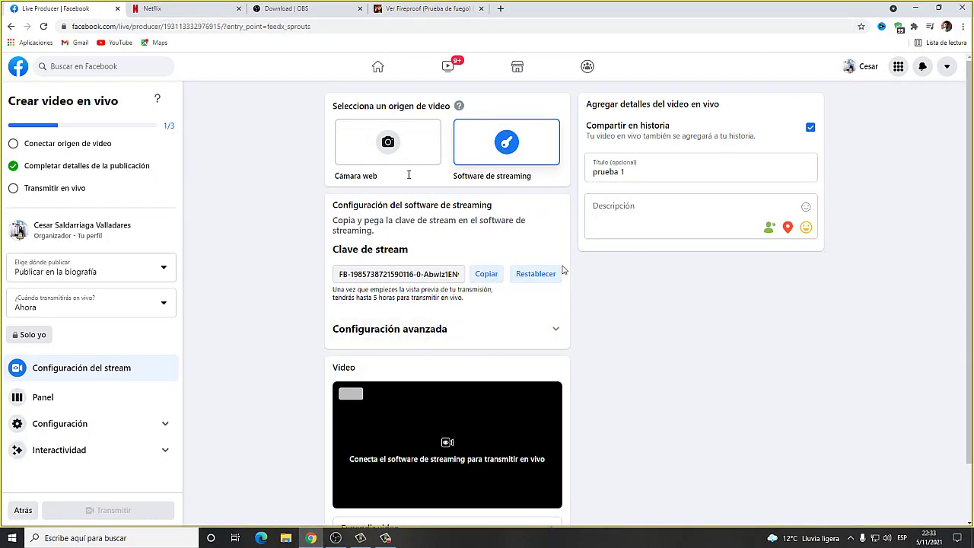
pyautogui.click(163, 8)
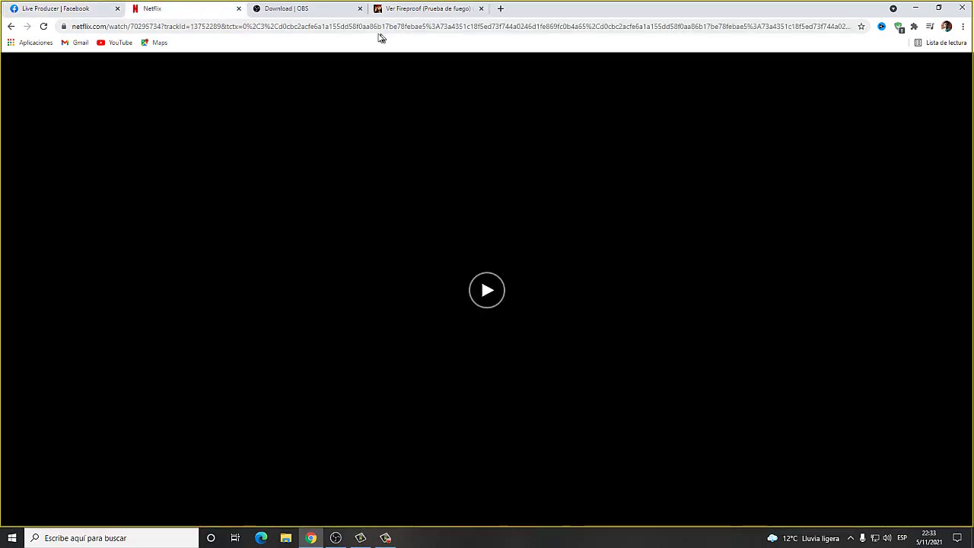
pyautogui.click(418, 9)
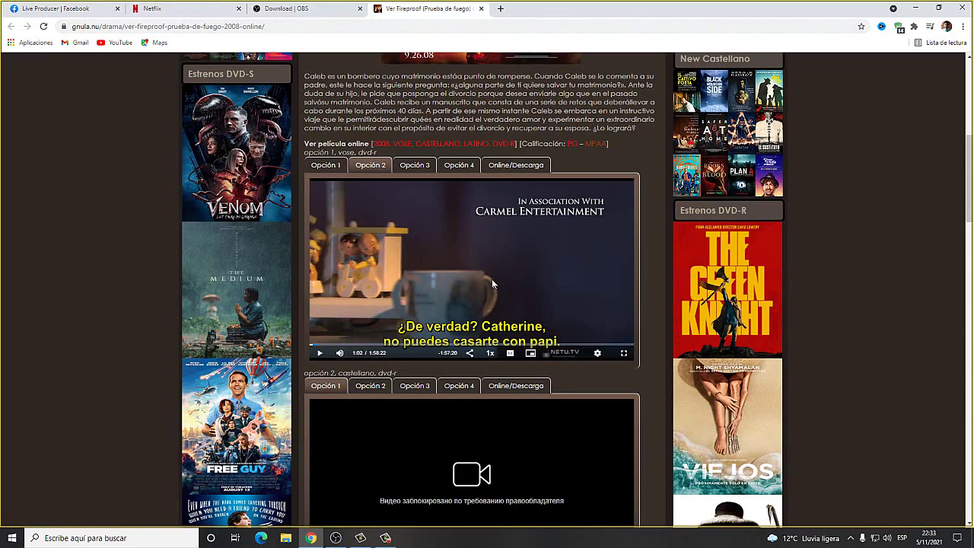
pyautogui.hotkey('alt', 'Tab')
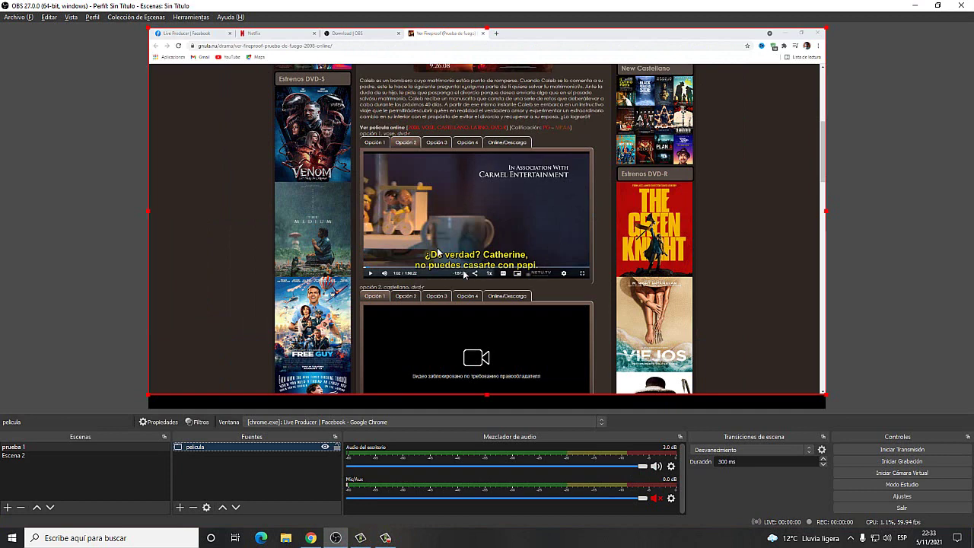
pyautogui.click(900, 260)
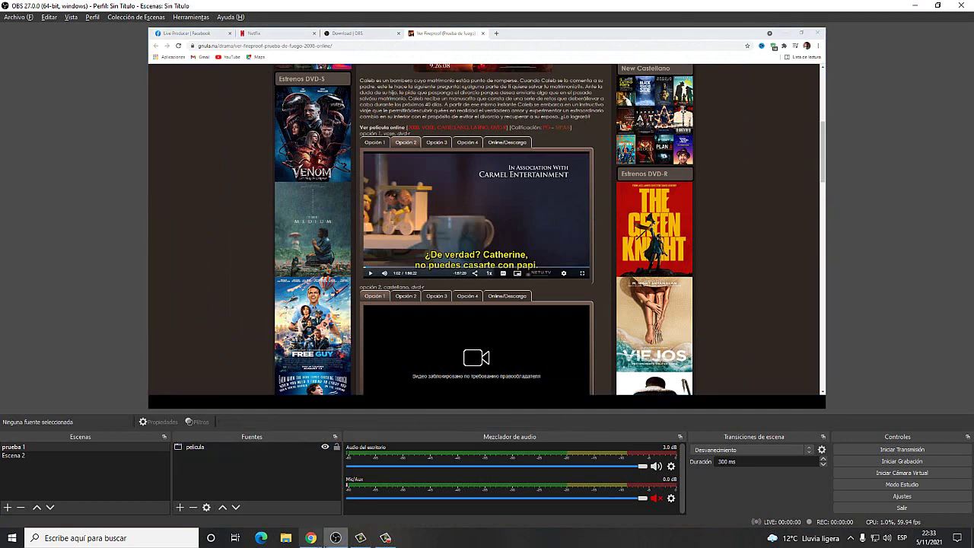
# - Switch to Chrome, set the movie player to full screen, and check the capture back in OBS Studio
pyautogui.click(313, 539)
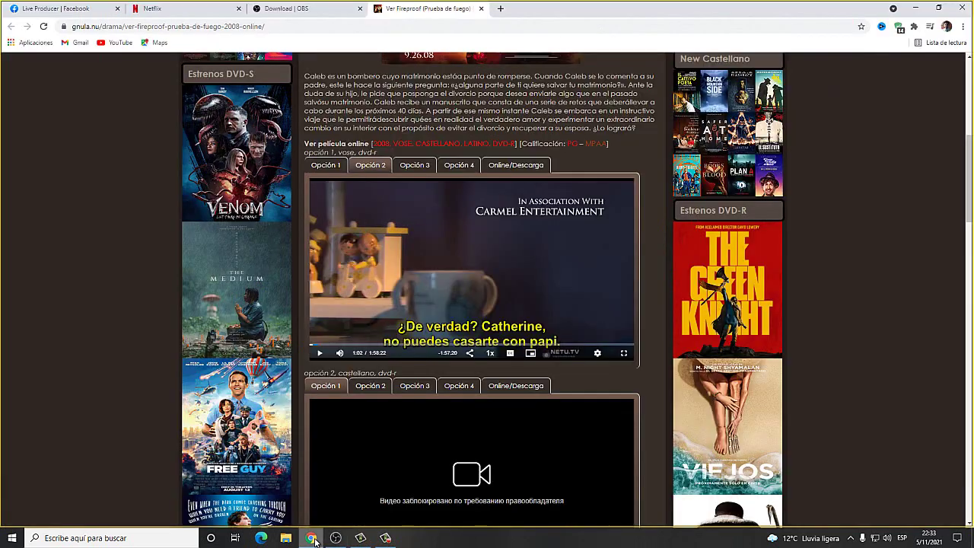
pyautogui.click(623, 353)
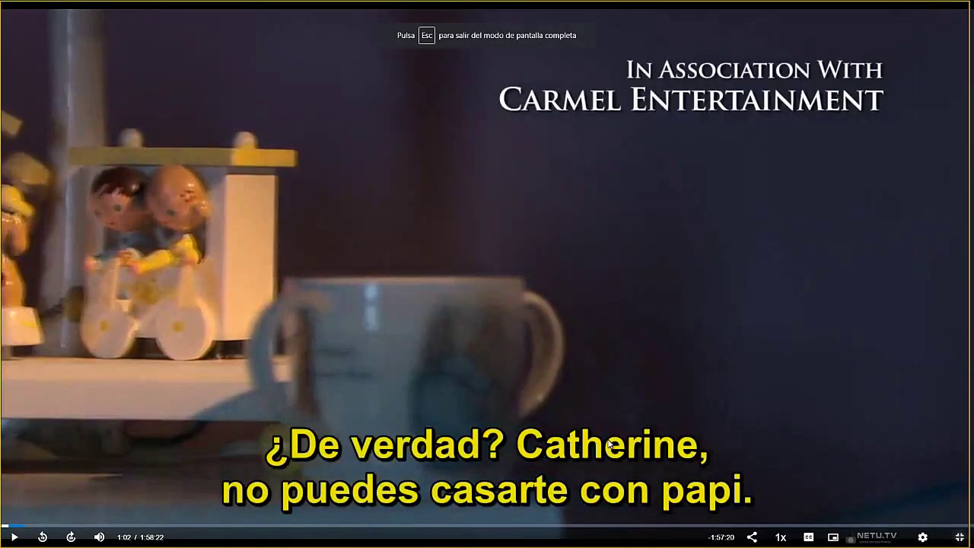
pyautogui.hotkey('alt', 'Tab')
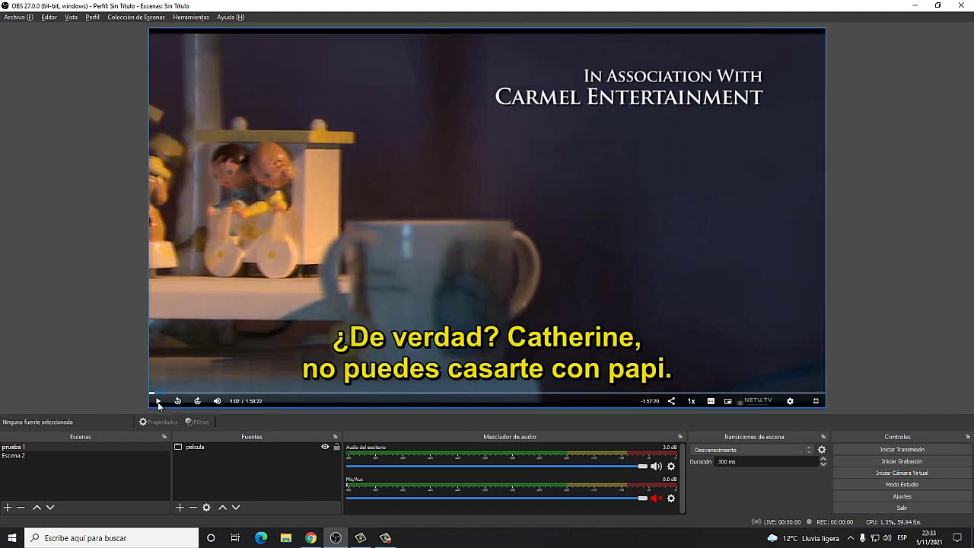
# - Play the full-screen movie in Chrome, check its picture and audio levels in OBS Studio, and pause the movie
pyautogui.click(311, 537)
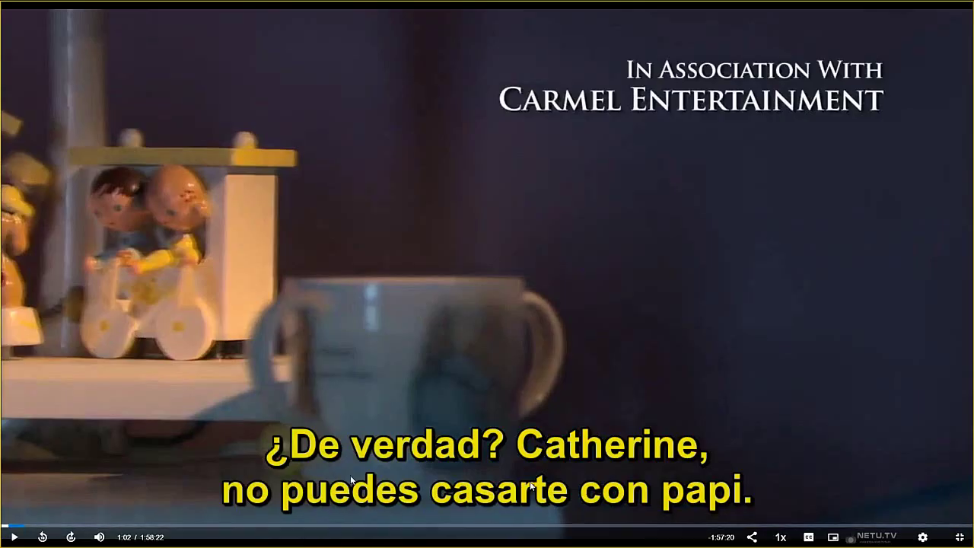
pyautogui.click(14, 536)
pyautogui.hotkey('alt', 'Tab')
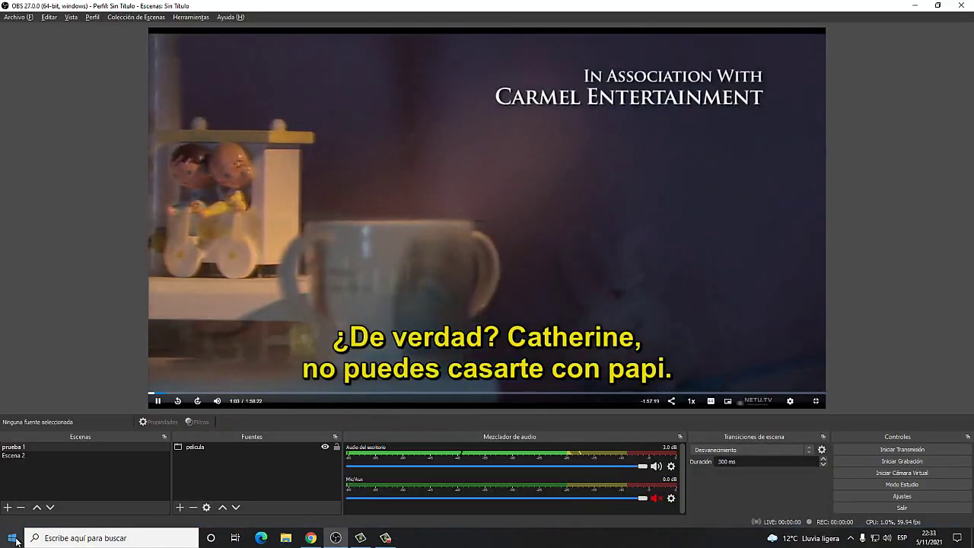
pyautogui.click(310, 537)
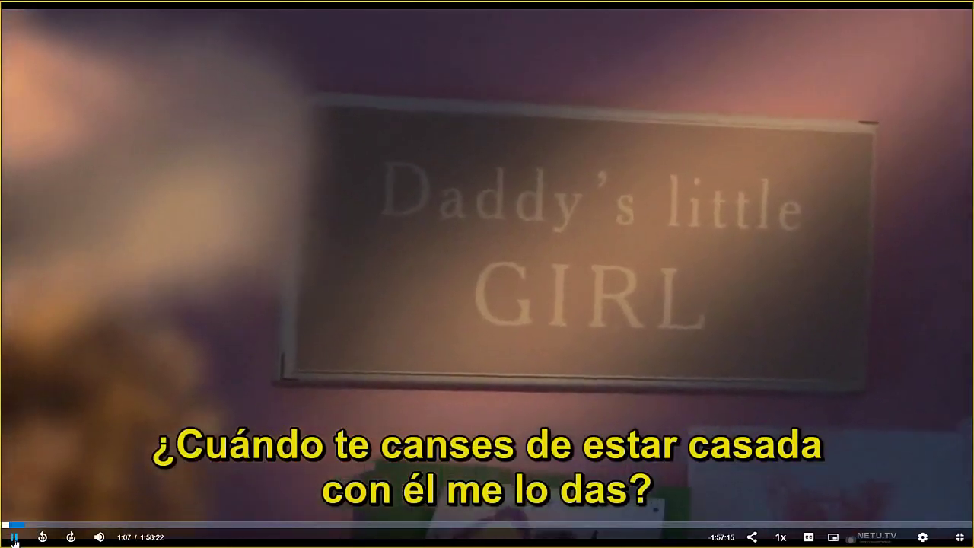
pyautogui.click(14, 536)
pyautogui.hotkey('alt', 'Tab')
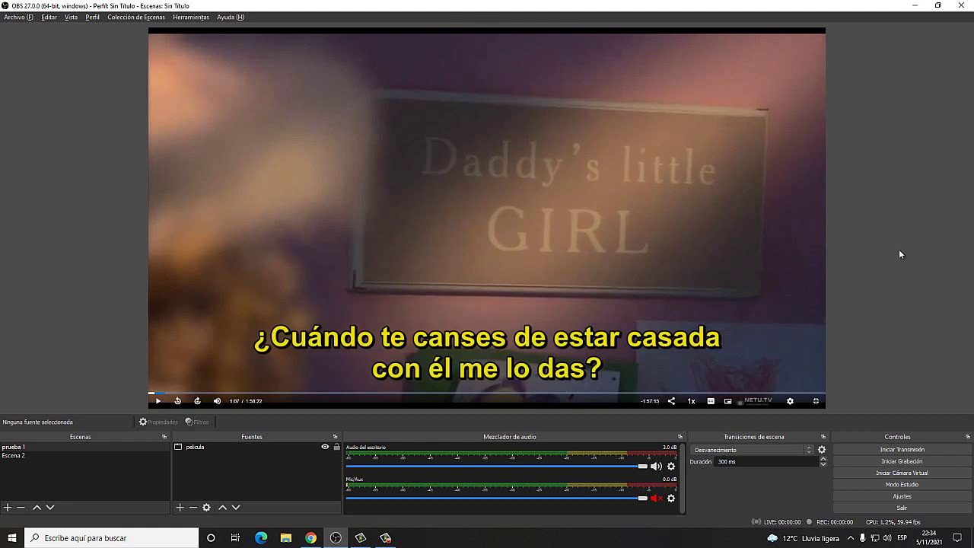
# - Start streaming from OBS Studio, exit the movie's full screen in Chrome, and examine the video preview in Facebook Live Producer
pyautogui.click(901, 450)
pyautogui.hotkey('alt', 'Tab')
pyautogui.click(960, 541)
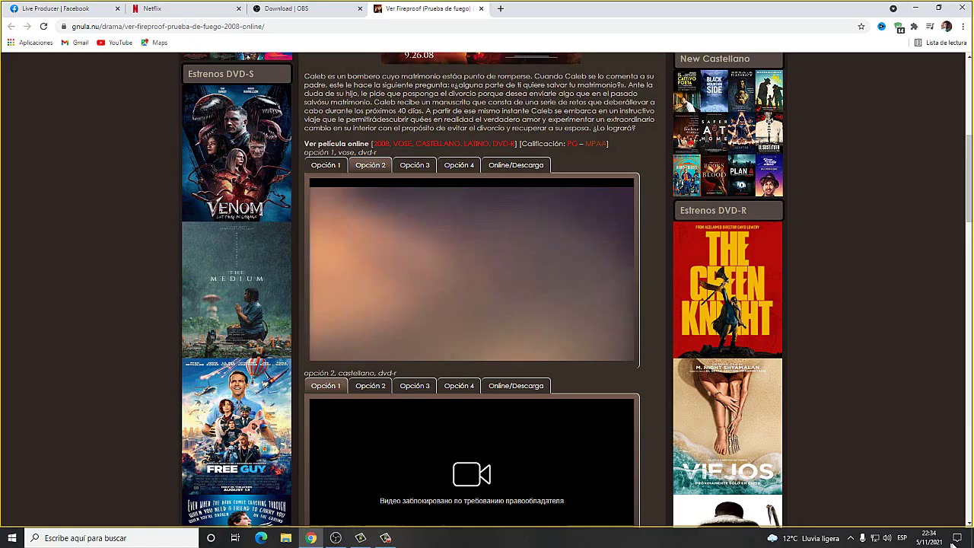
pyautogui.click(57, 9)
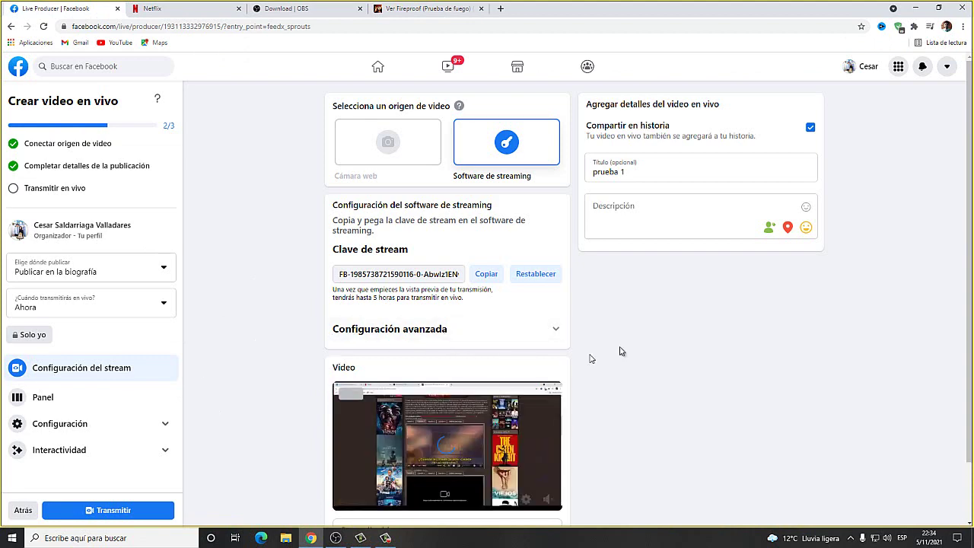
pyautogui.scroll(-2, 624, 350)
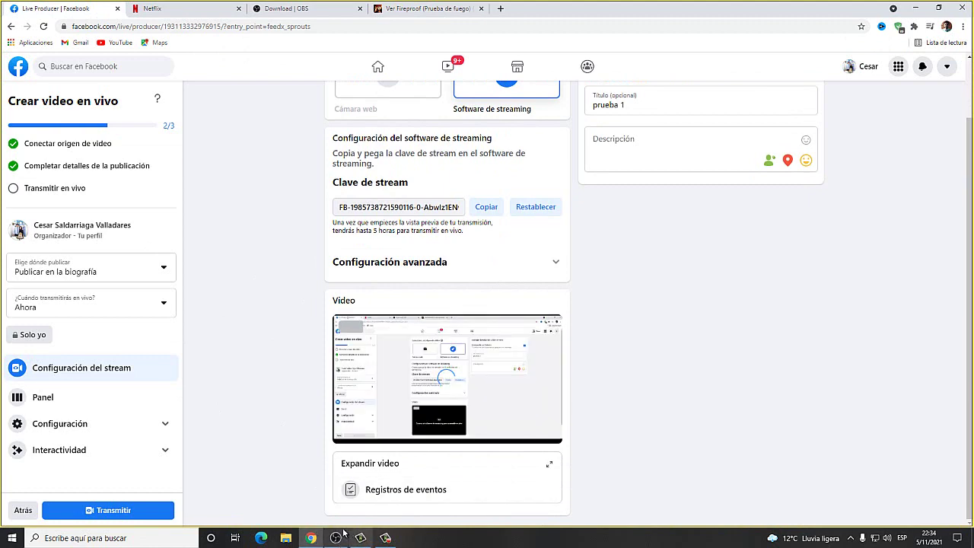
# - Search Google Images for "a prueba de fuego" in a new browser tab
pyautogui.click(500, 9)
pyautogui.write('pr')
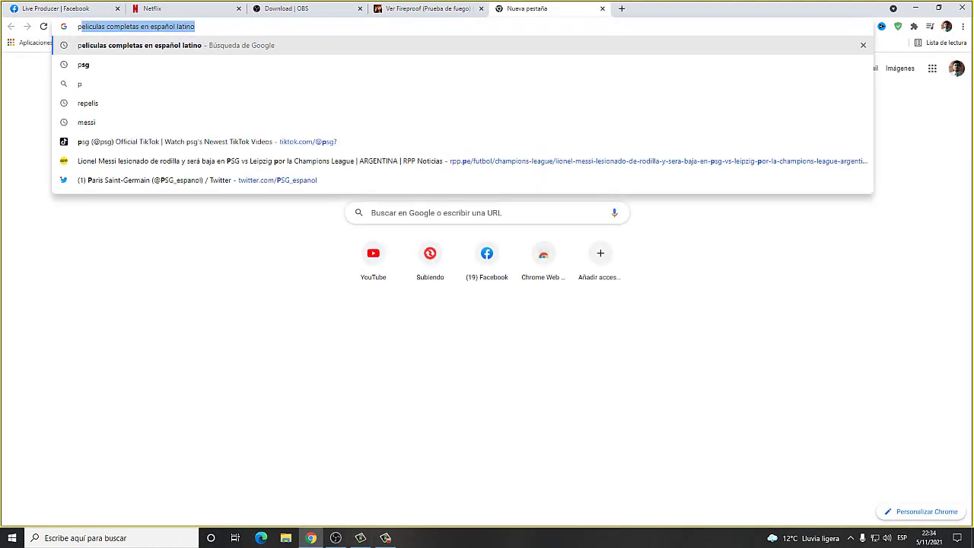
pyautogui.press('BackSpace')
pyautogui.press('BackSpace')
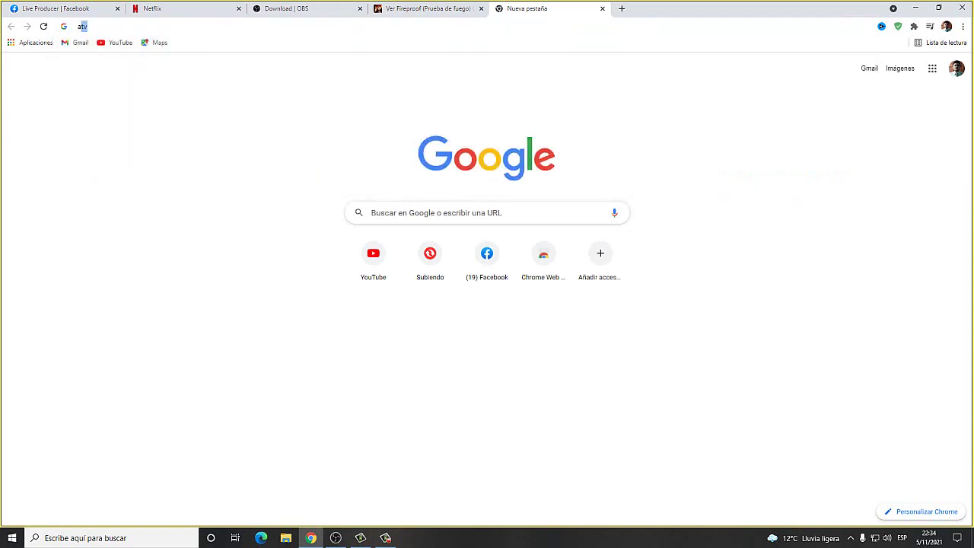
pyautogui.write('aprueba de')
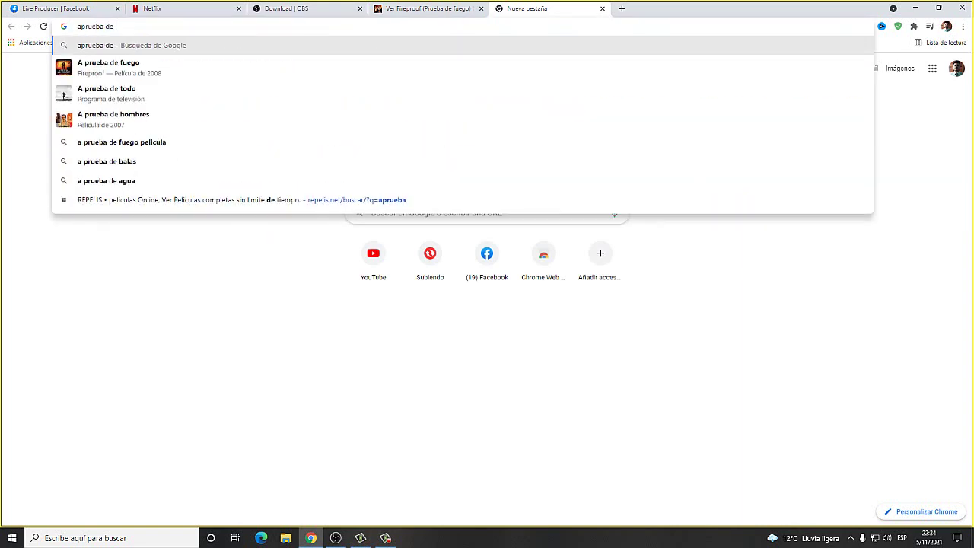
pyautogui.click(182, 77)
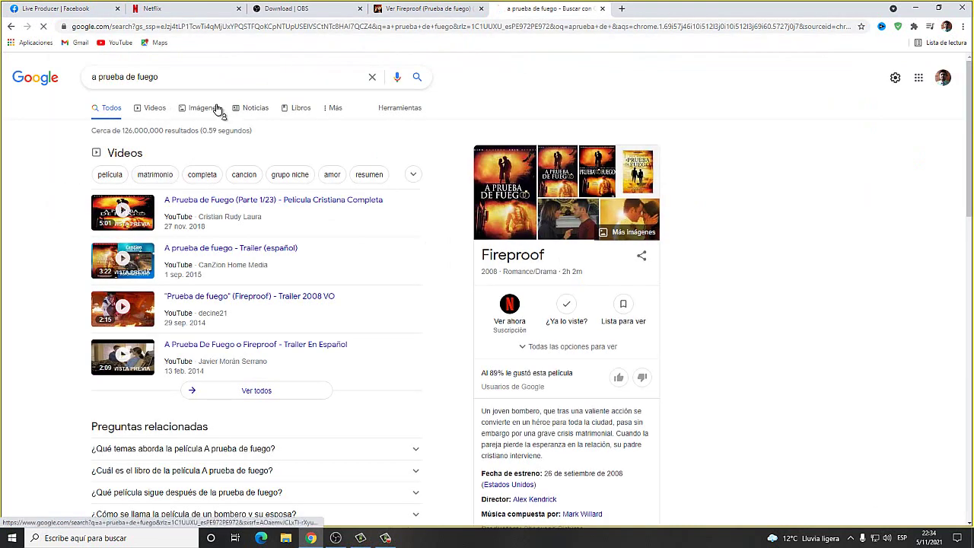
pyautogui.click(215, 108)
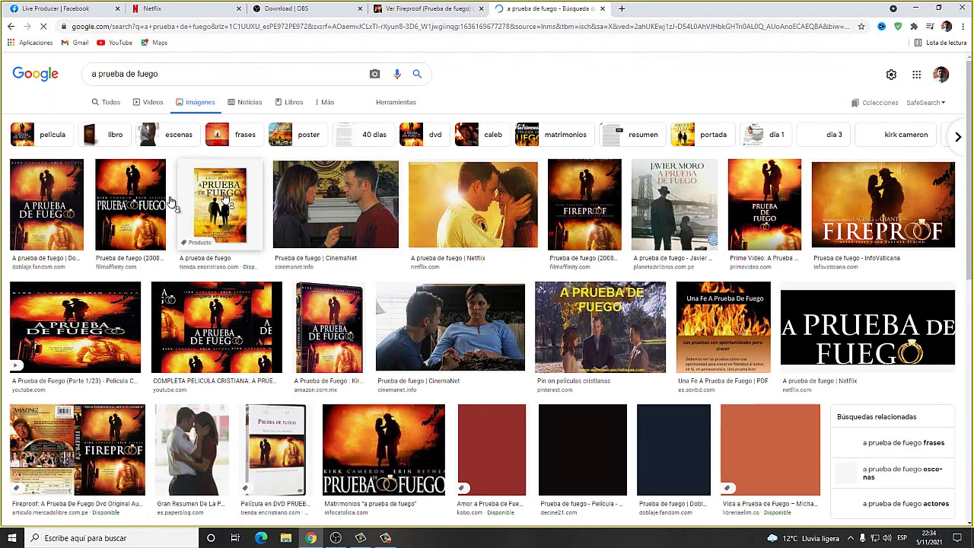
# - Find the "A prueba de fuego" poster collage among the related images and save it as the JPEG image "hqdefault" in the xavi folder
pyautogui.click(42, 202)
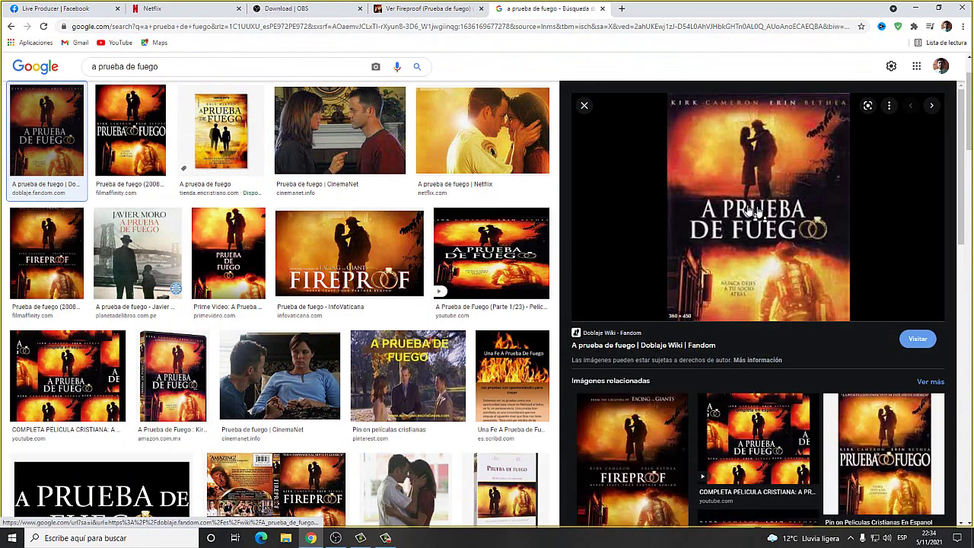
pyautogui.click(791, 434)
pyautogui.rightClick(736, 178)
pyautogui.click(792, 283)
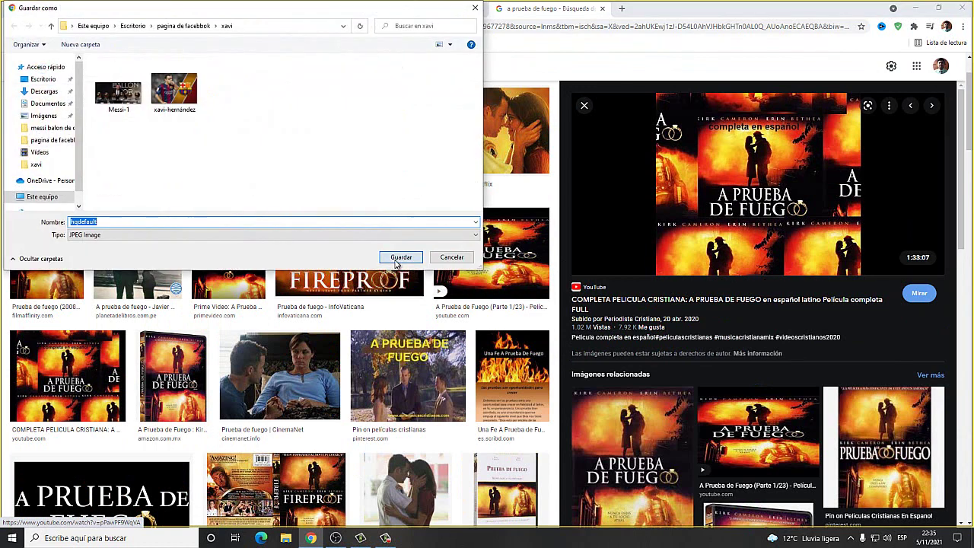
pyautogui.click(408, 261)
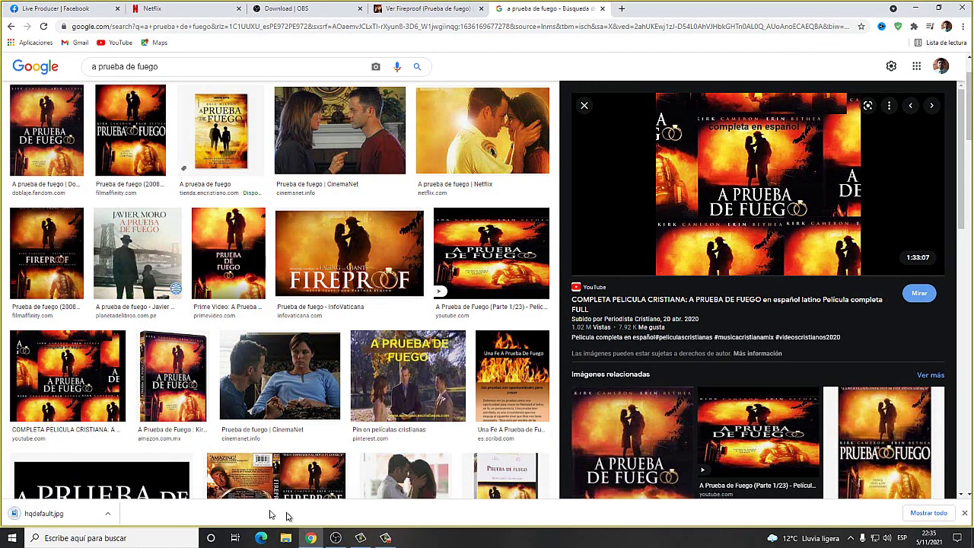
# - Add an image source showing hqdefault.jpg from the xavi folder to the OBS Studio scene and enlarge it to fill the canvas
pyautogui.click(331, 538)
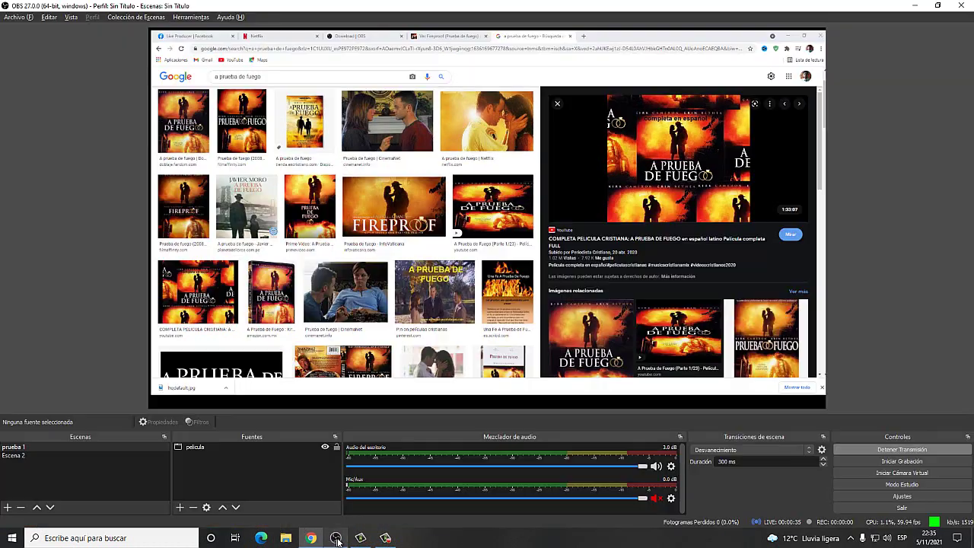
pyautogui.click(178, 508)
pyautogui.click(203, 441)
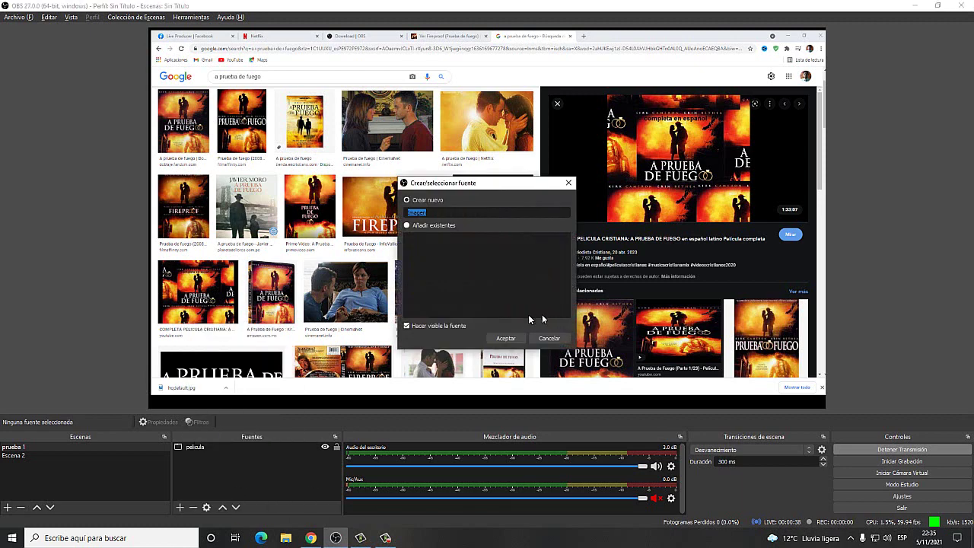
pyautogui.click(503, 339)
pyautogui.click(637, 331)
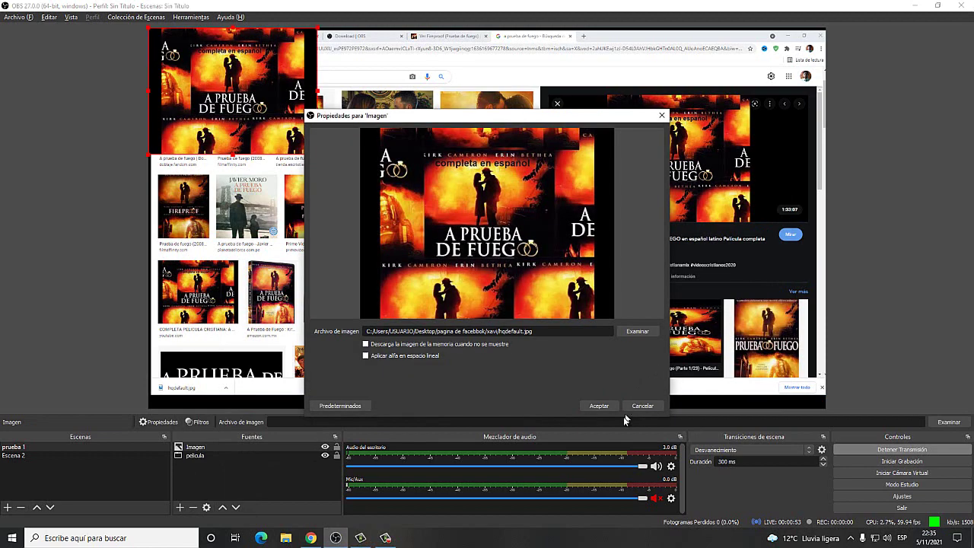
pyautogui.click(599, 406)
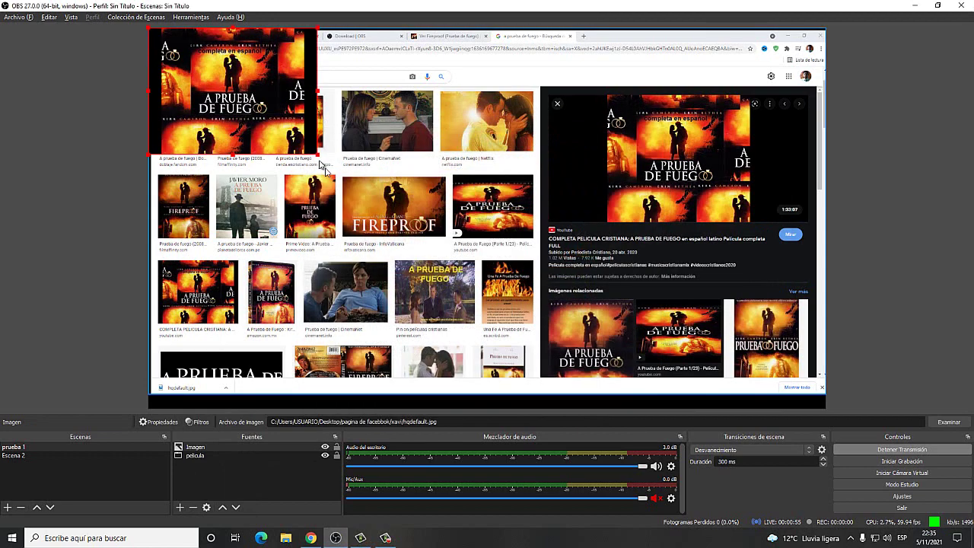
pyautogui.moveTo(317, 154); pyautogui.dragTo(966, 401)
pyautogui.click(959, 315)
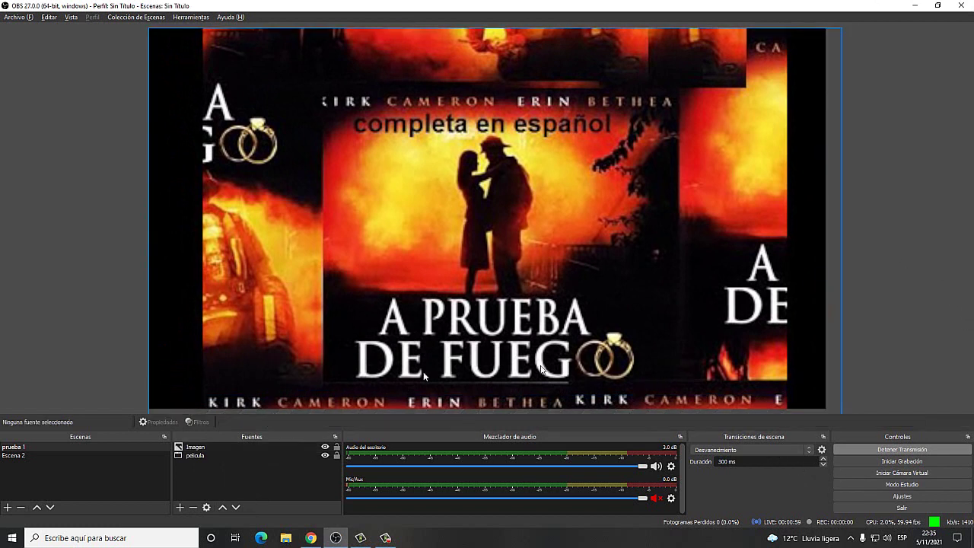
# - Check the poster in Facebook Live Producer's video preview, and look at the paused movie's tab in Chrome and the scene in OBS Studio
pyautogui.click(310, 537)
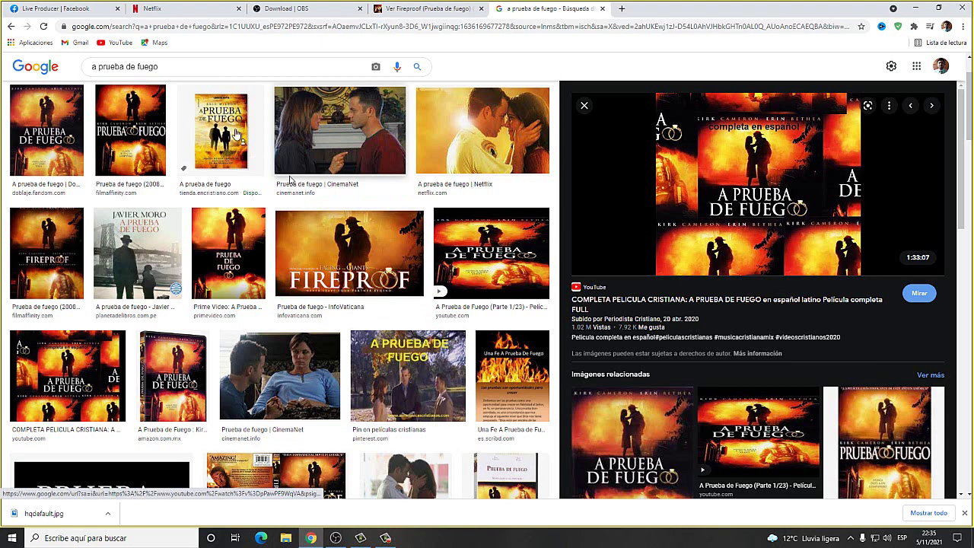
pyautogui.click(64, 6)
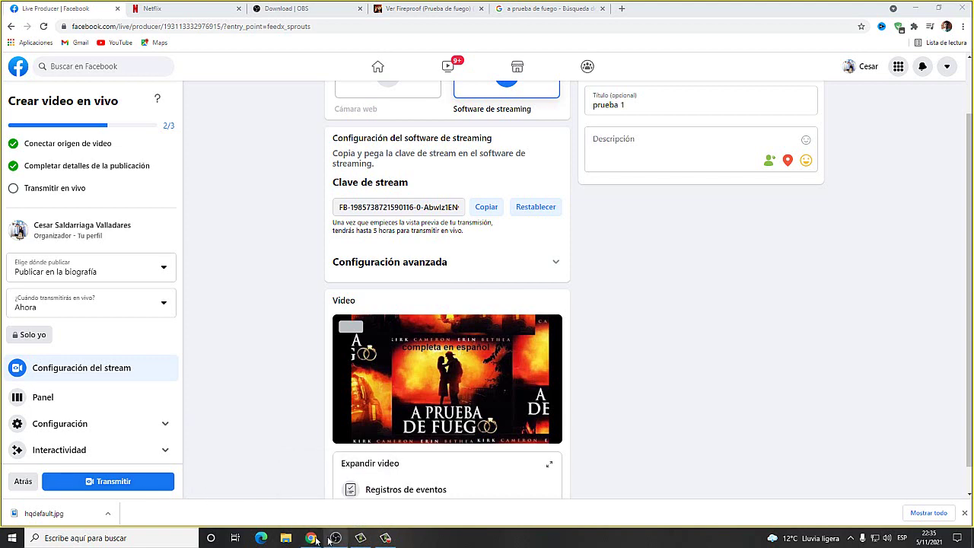
pyautogui.click(430, 7)
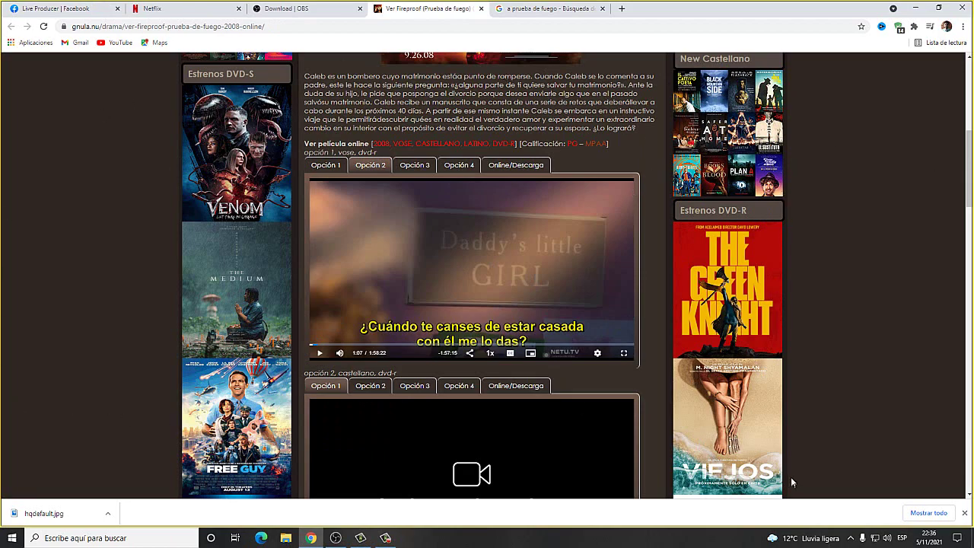
pyautogui.hotkey('alt', 'Tab')
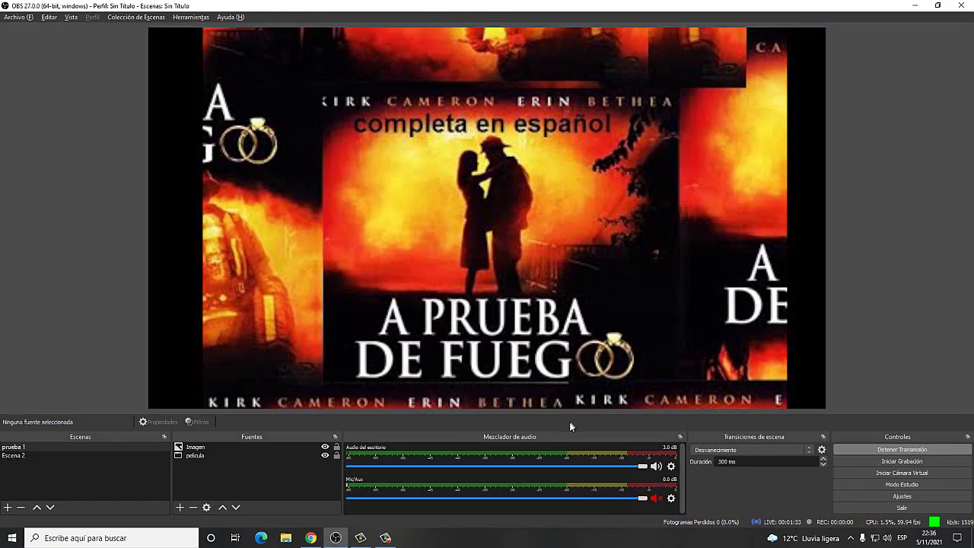
# - Start the live broadcast in Facebook Live Producer in Chrome and review the live dashboard's statistics, stream metrics and video
pyautogui.click(311, 540)
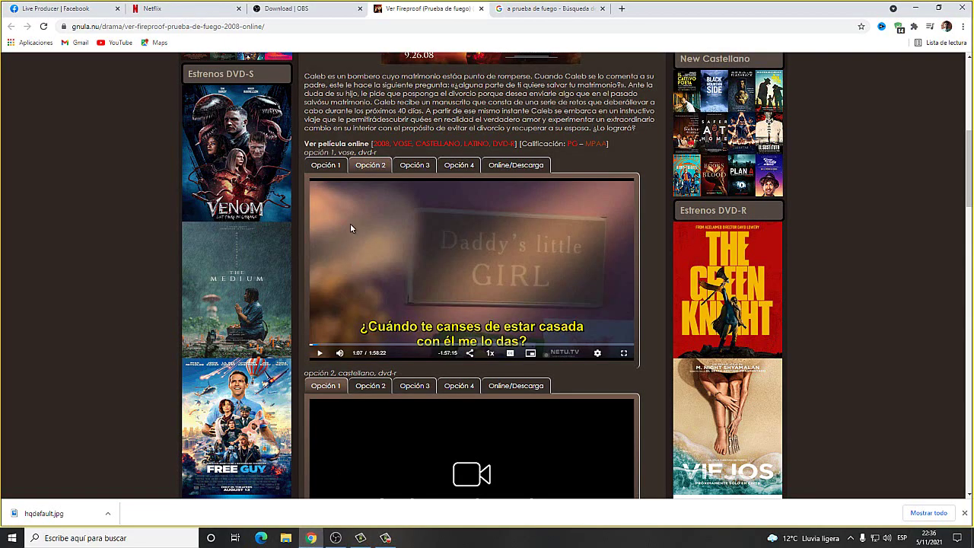
pyautogui.click(87, 9)
pyautogui.click(112, 480)
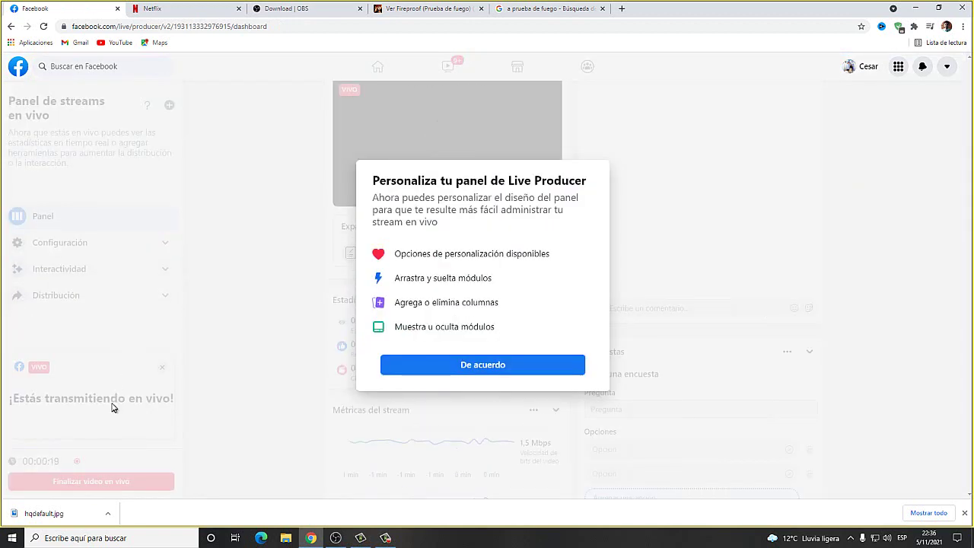
pyautogui.click(498, 368)
pyautogui.scroll(-3, 190, 319)
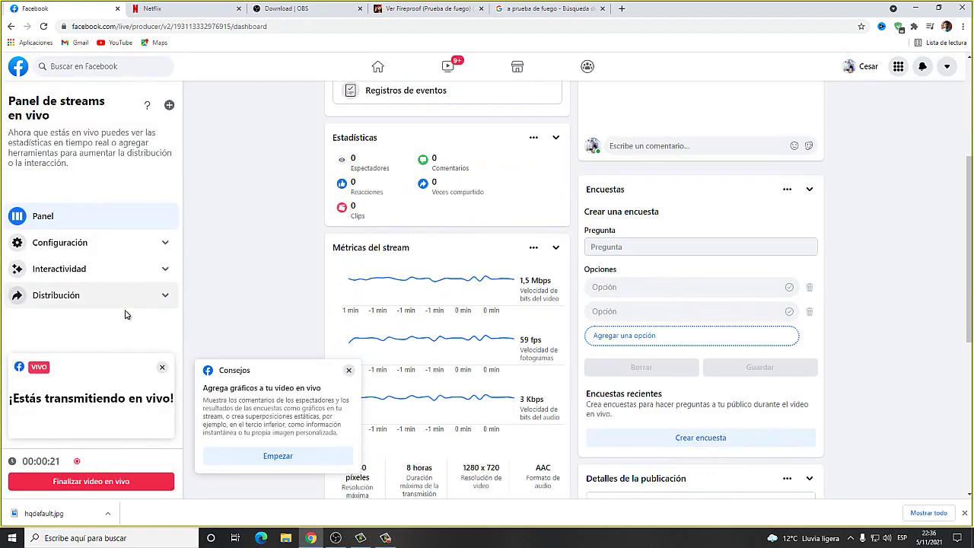
pyautogui.scroll(4, 405, 279)
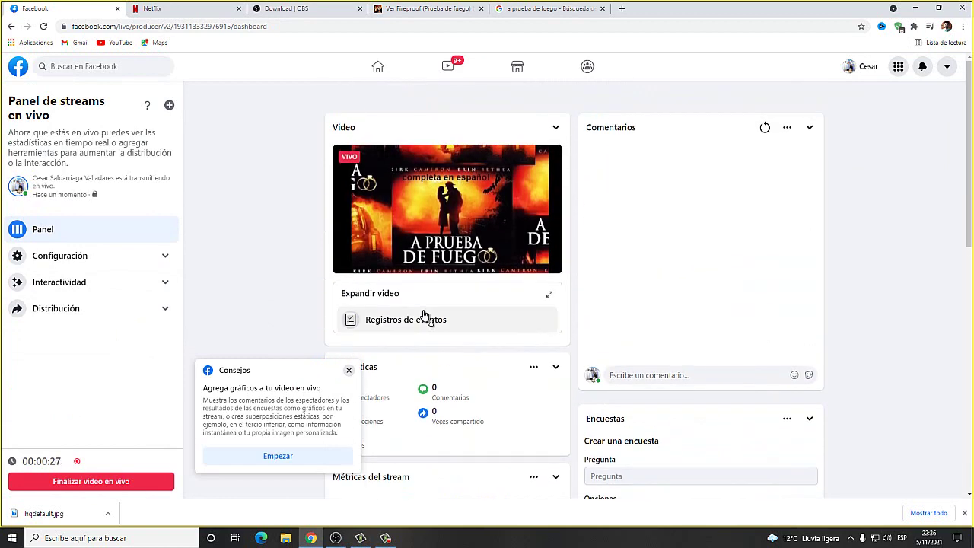
pyautogui.moveTo(447, 169)
# - Check the scene in OBS Studio and put the paused Fireproof movie in full screen in Chrome
pyautogui.click(336, 537)
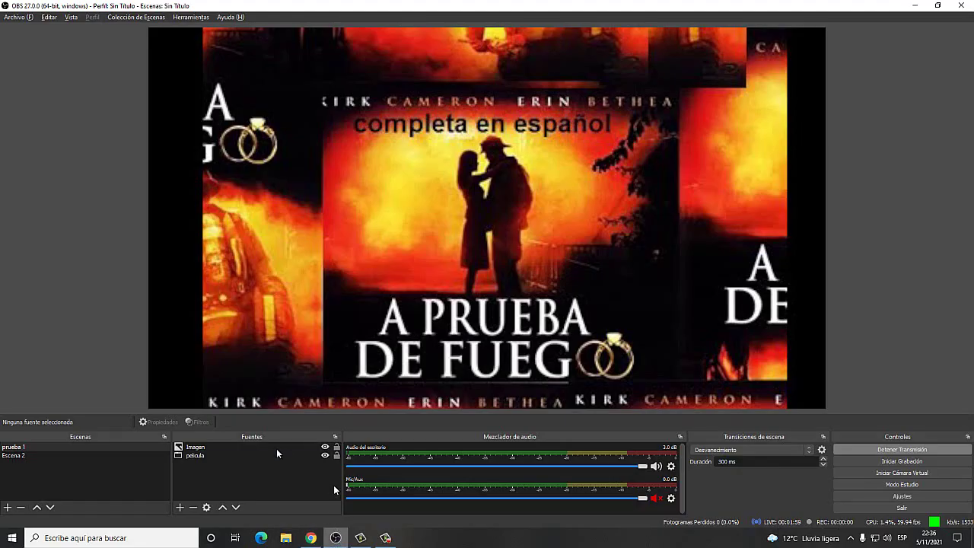
pyautogui.click(310, 537)
pyautogui.click(428, 8)
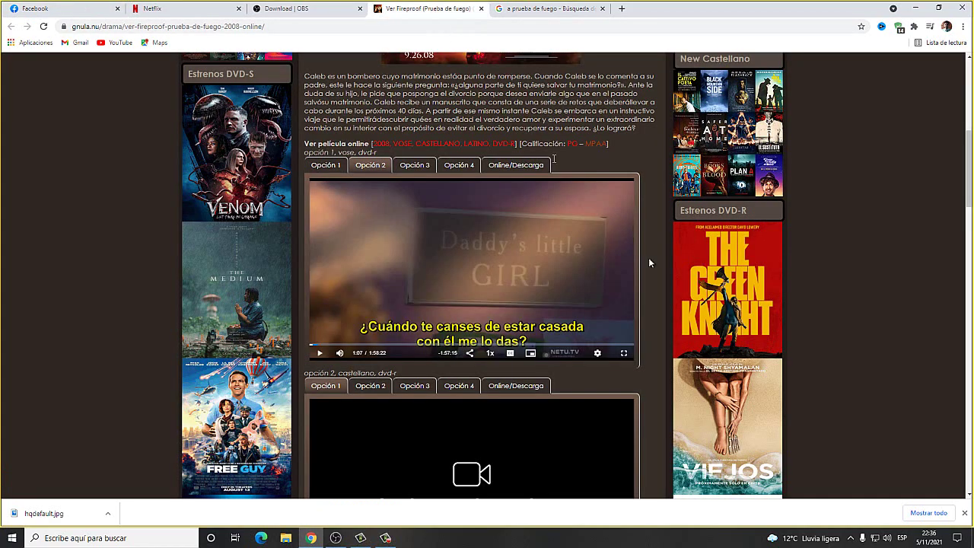
pyautogui.click(622, 352)
# - Return to OBS Studio, hide the poster image source to reveal the movie, and show the poster again
pyautogui.hotkey('alt', 'Tab')
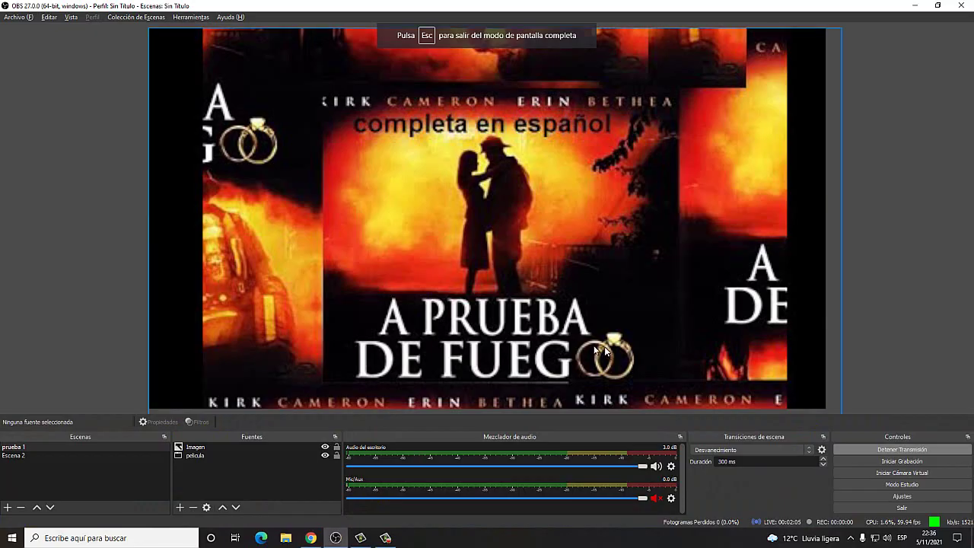
pyautogui.click(325, 448)
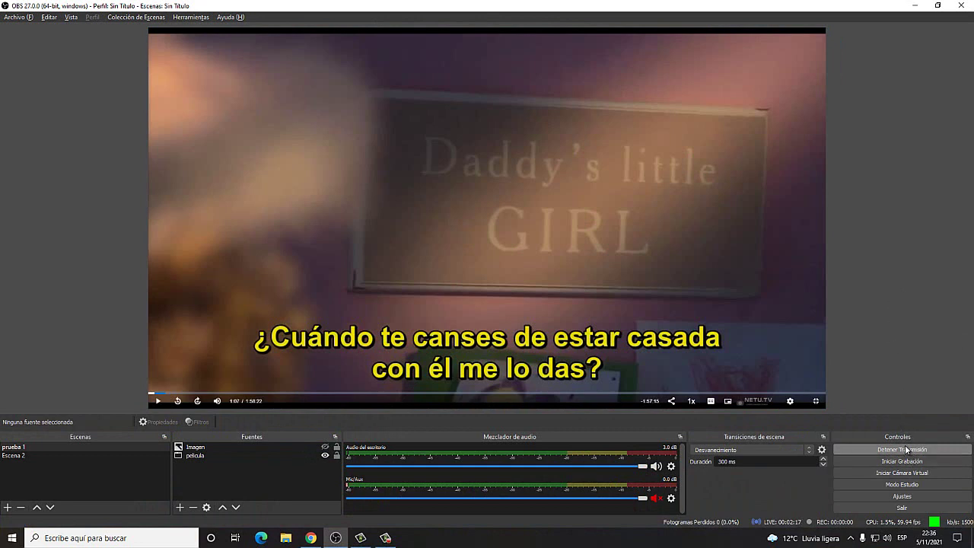
pyautogui.click(325, 447)
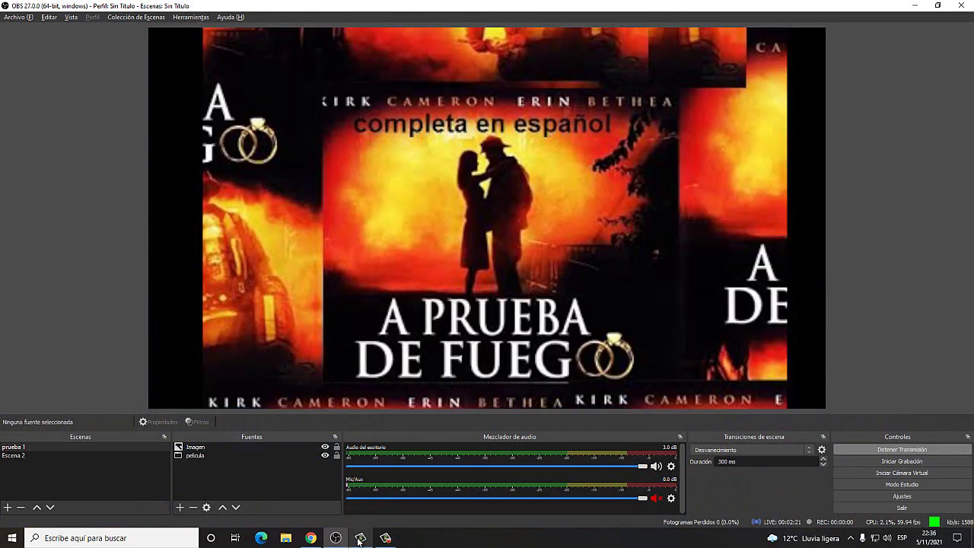